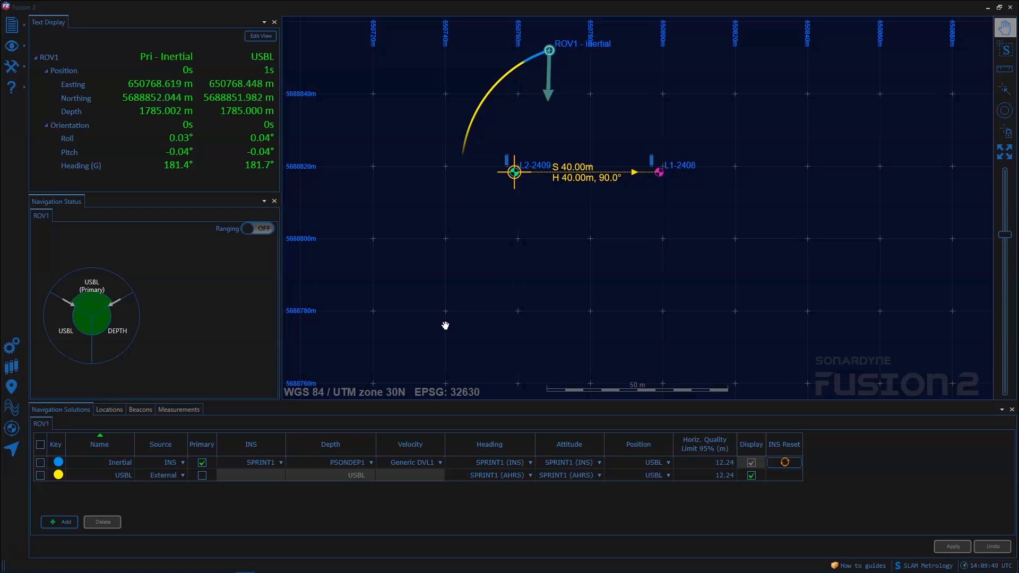
In the Locations table, set the Easting of L1 to 650798 and L2 to 650760
scroll(576, 221, "up", 1)
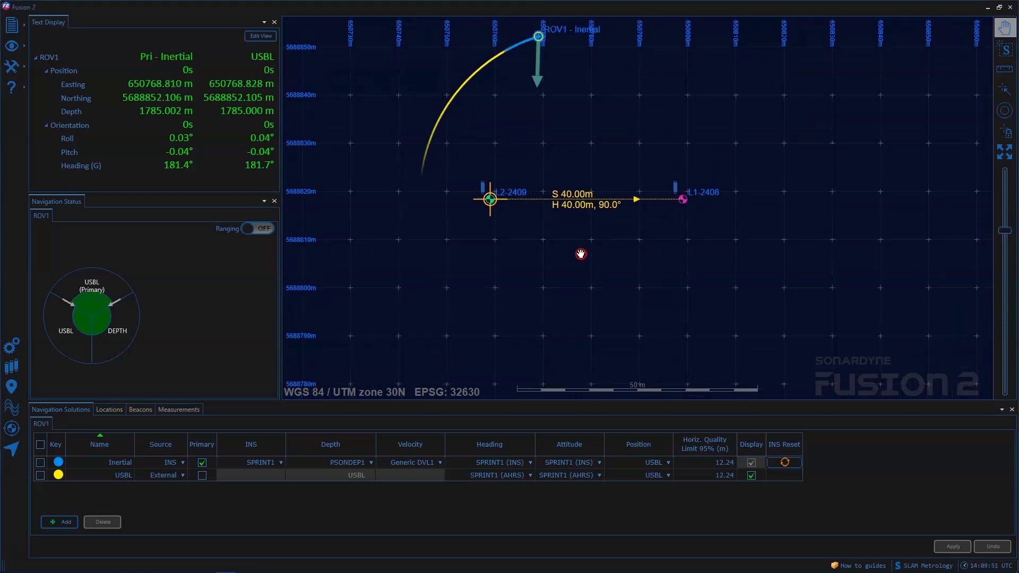
scroll(584, 269, "up", 1)
scroll(586, 265, "down", 2)
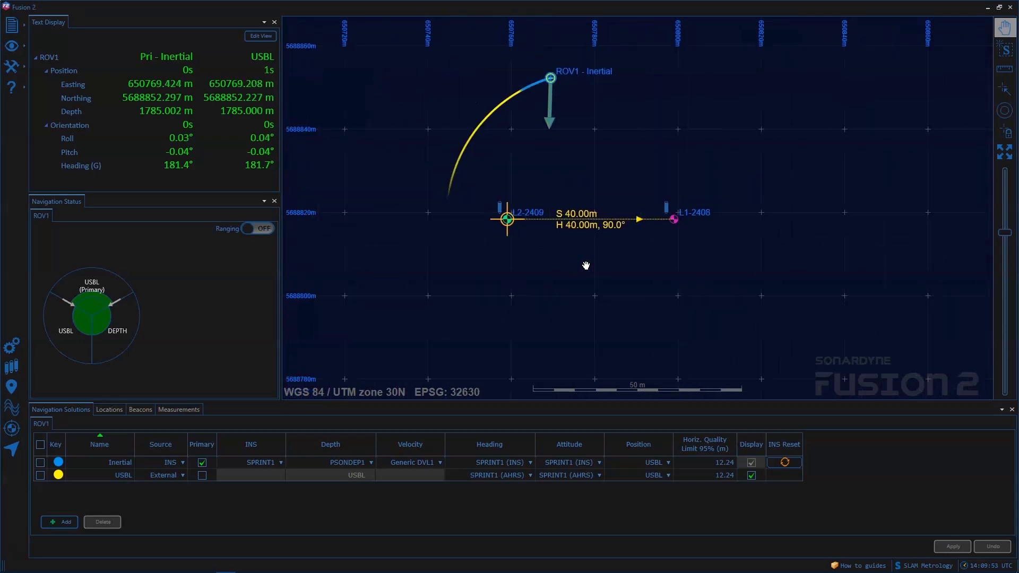
left_click_drag(585, 265, 580, 248)
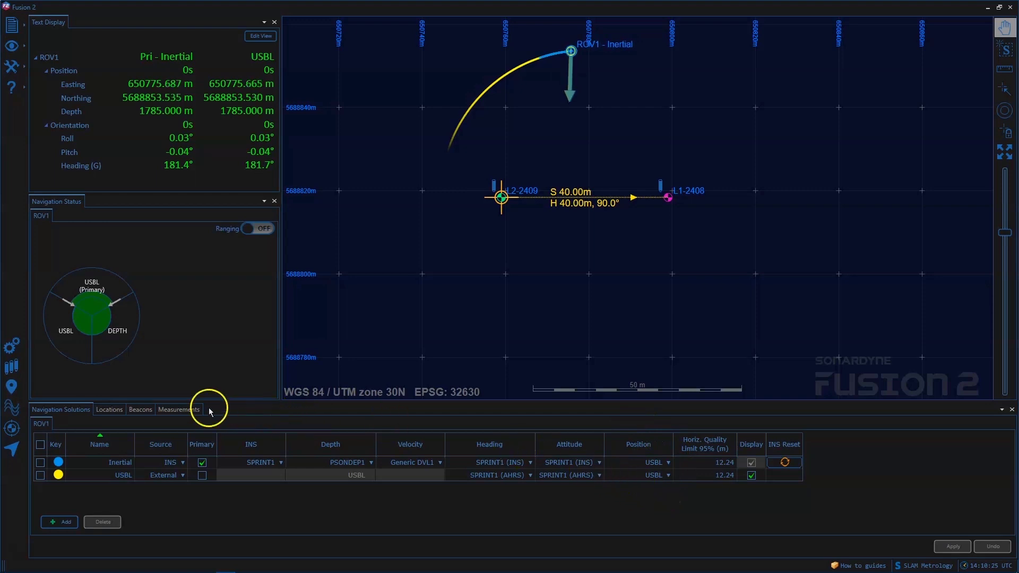
left_click(109, 409)
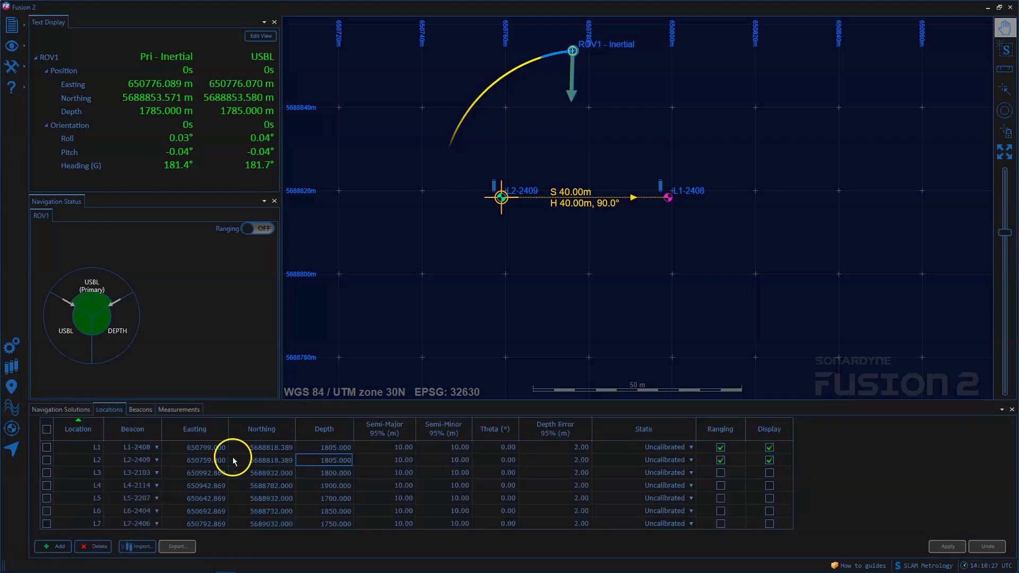
double_click(207, 446)
left_click(207, 445)
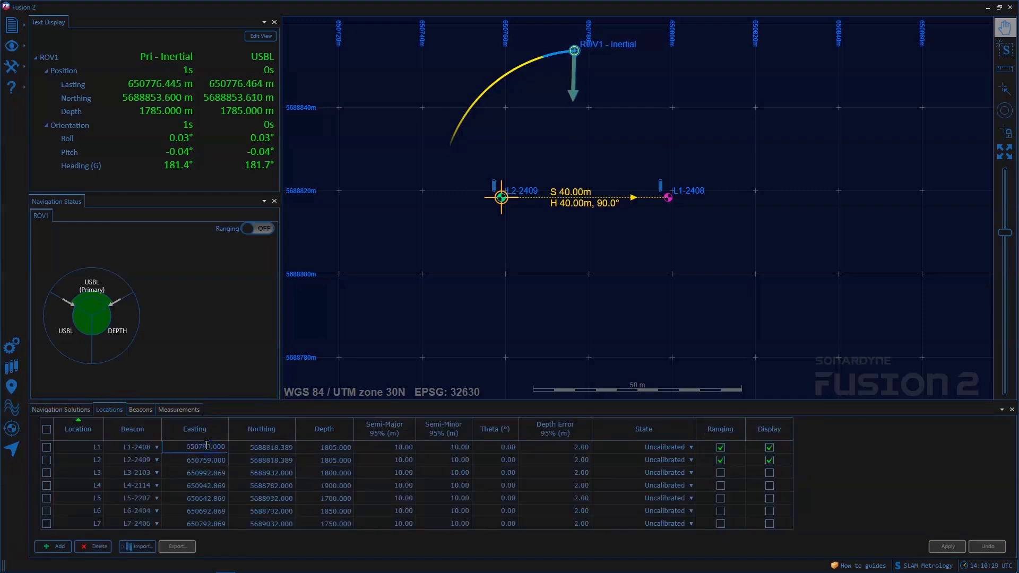
left_click_drag(207, 446, 222, 447)
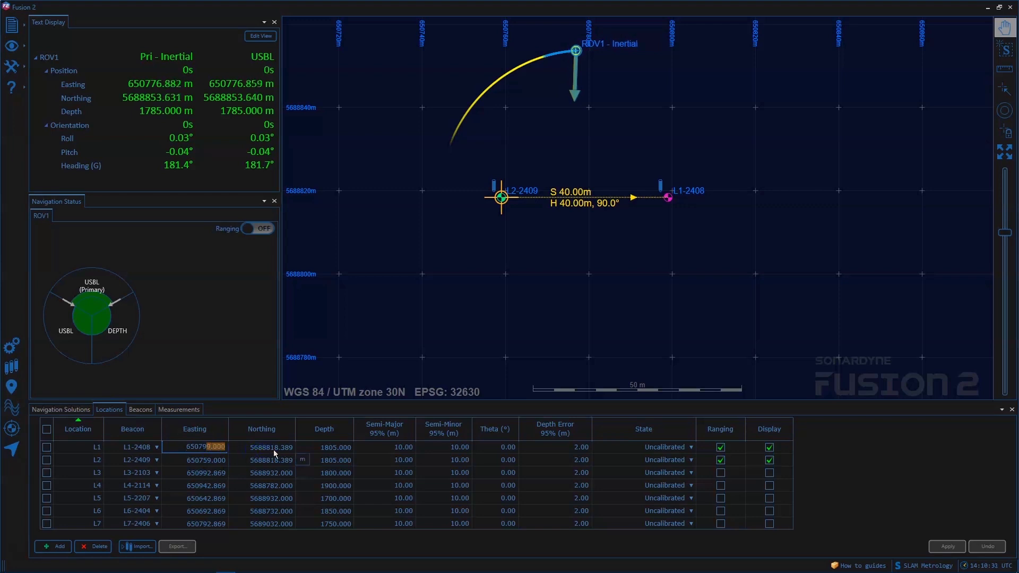
type("8")
key("Return")
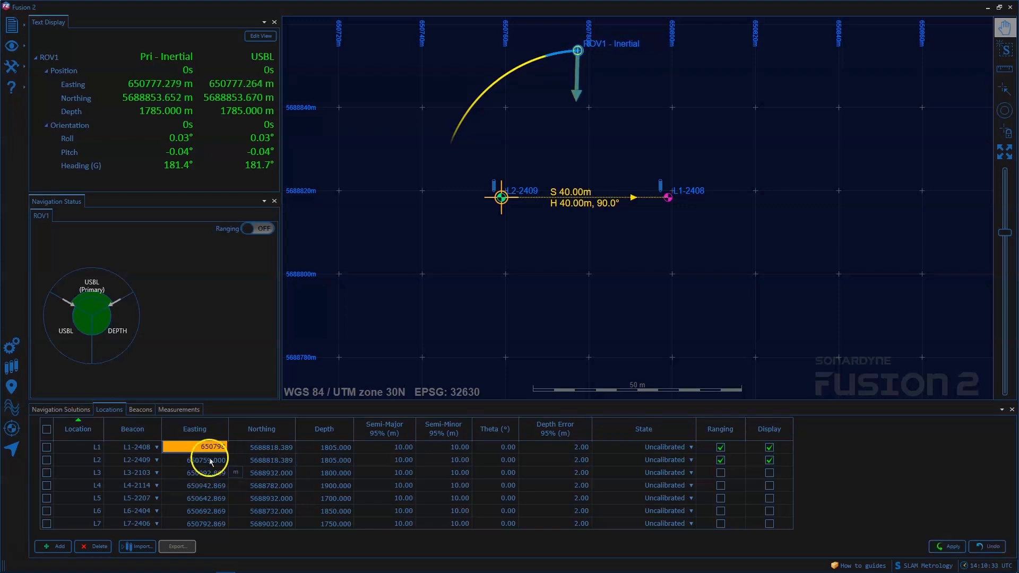
double_click(206, 459)
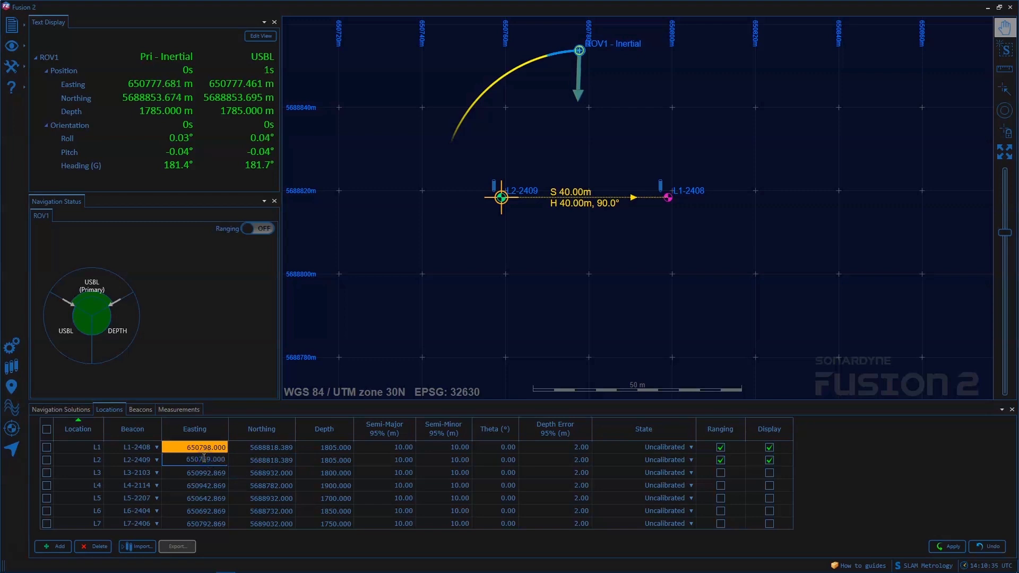
left_click_drag(204, 457, 295, 463)
type("60")
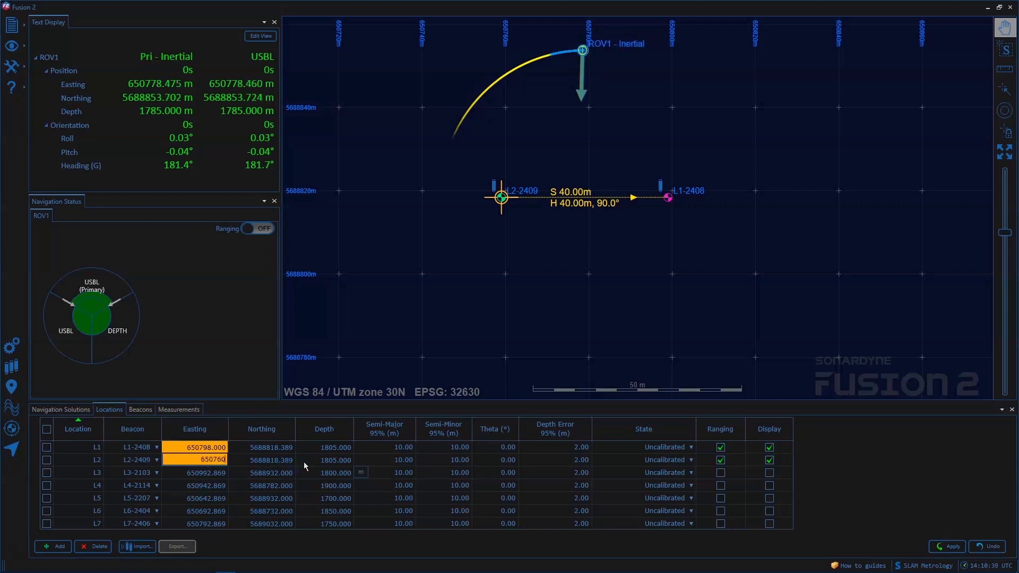
Set the Northing of L1 to 5688819 and L2 to 5688817
double_click(275, 447)
left_click(276, 447)
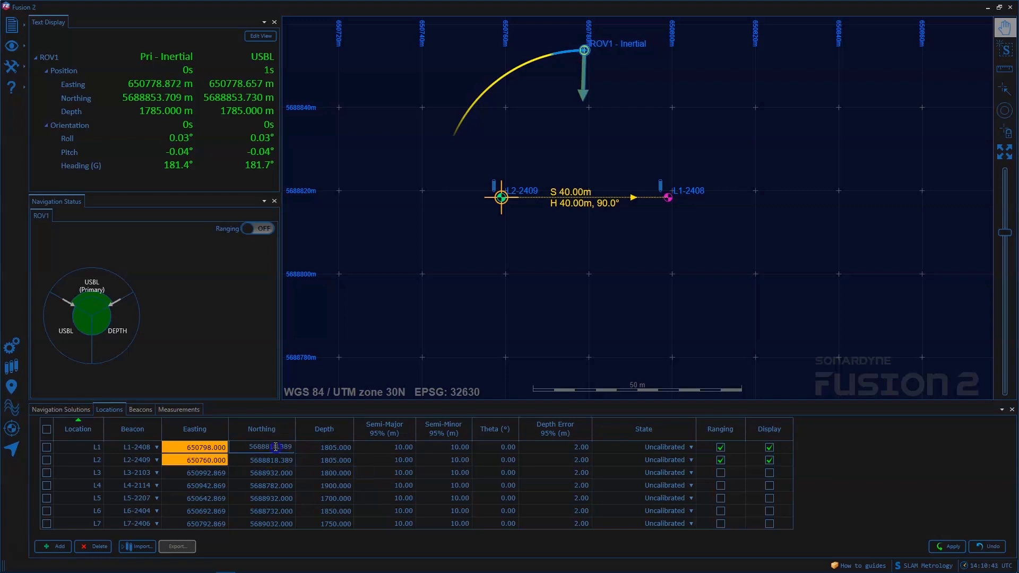
left_click_drag(273, 446, 319, 447)
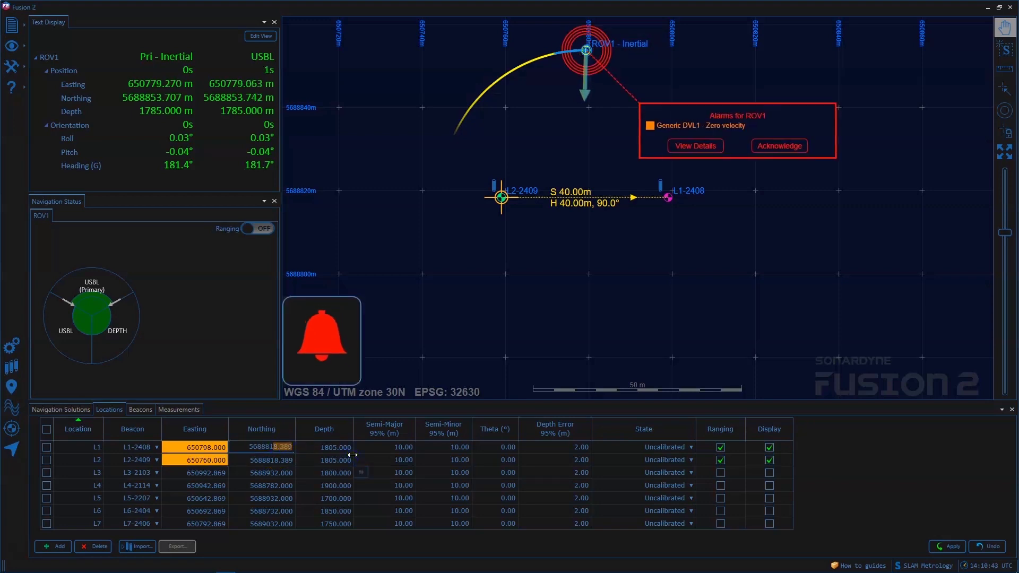
type("9")
double_click(287, 463)
type("5688817")
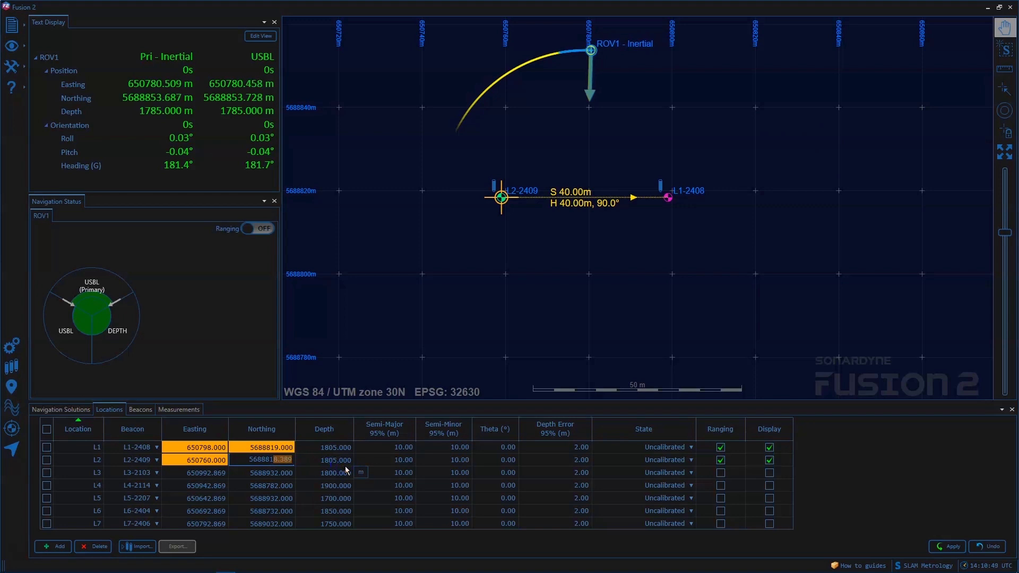
key("Return")
Set L1's depth to 1804 m and L2's to 1806 m, then apply the locations
type("4")
key("Return")
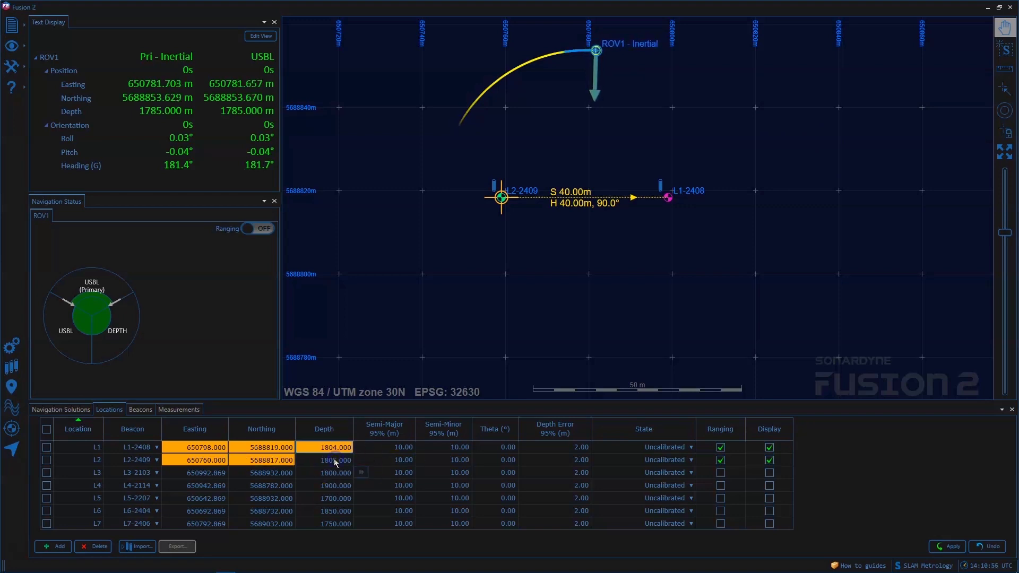
double_click(337, 459)
type("6")
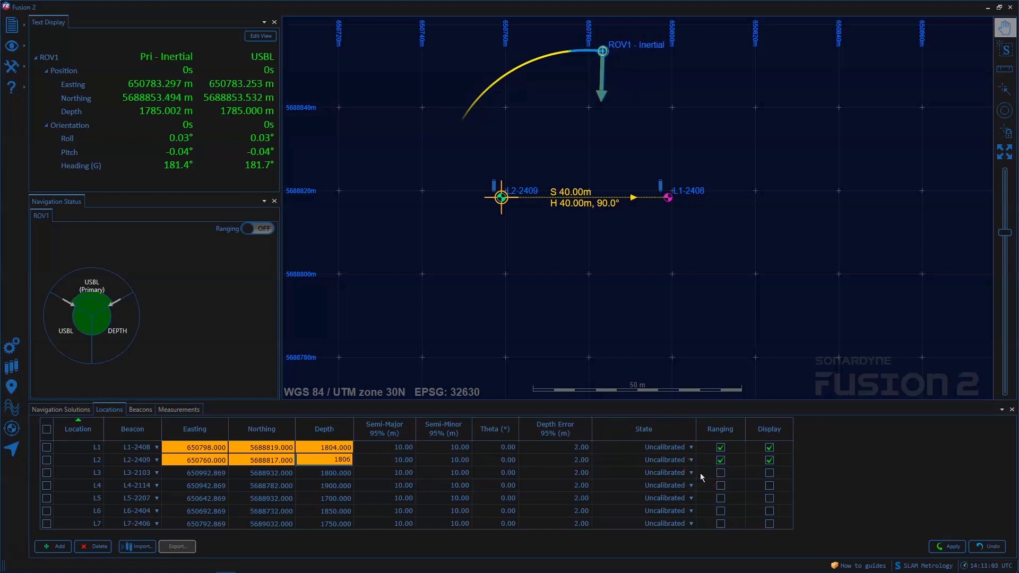
left_click(947, 545)
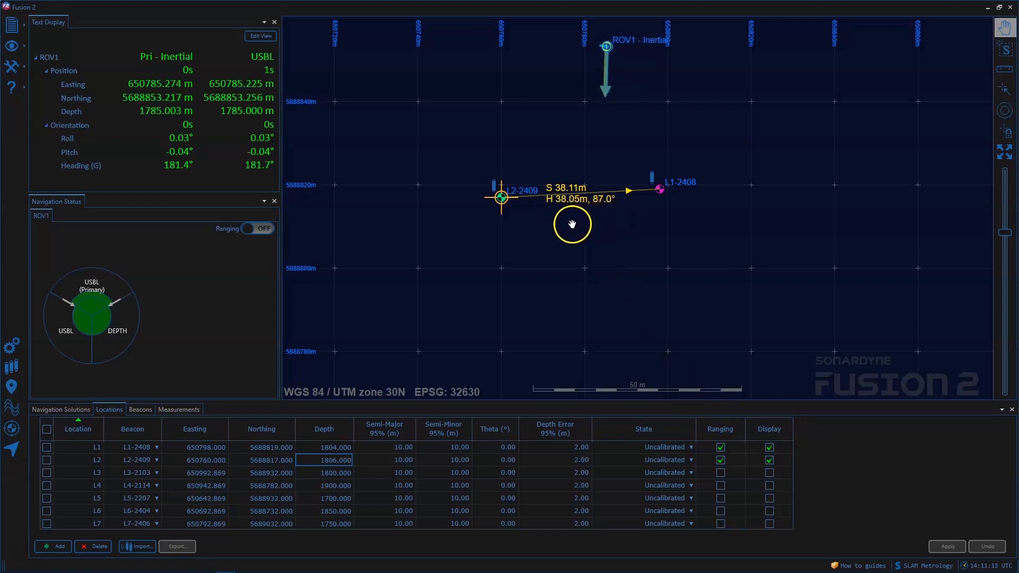
Set the inclination and heading intervals of L1-2408 and L2-2409 to 1 min
left_click(140, 410)
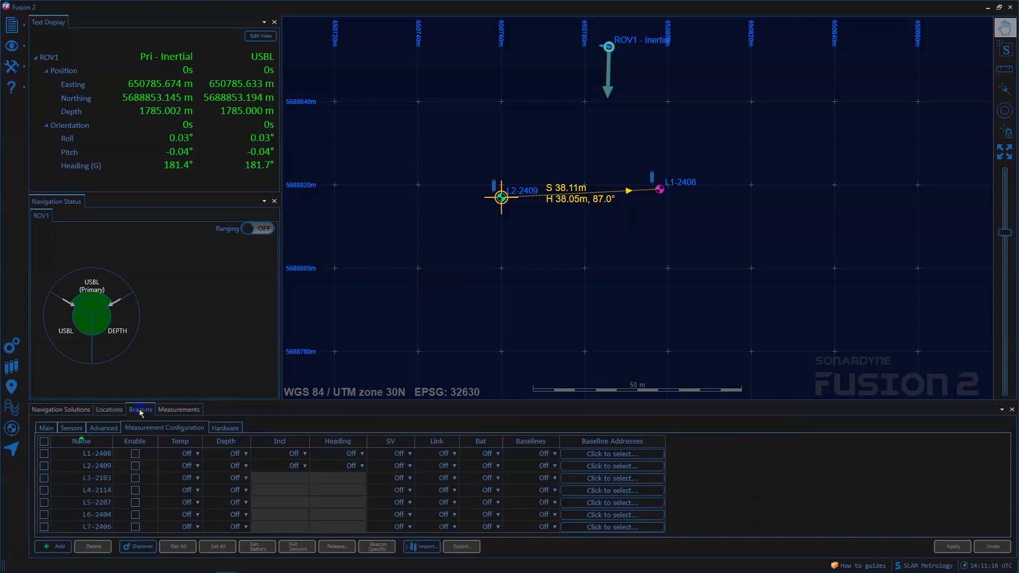
left_click(292, 454)
left_click(289, 513)
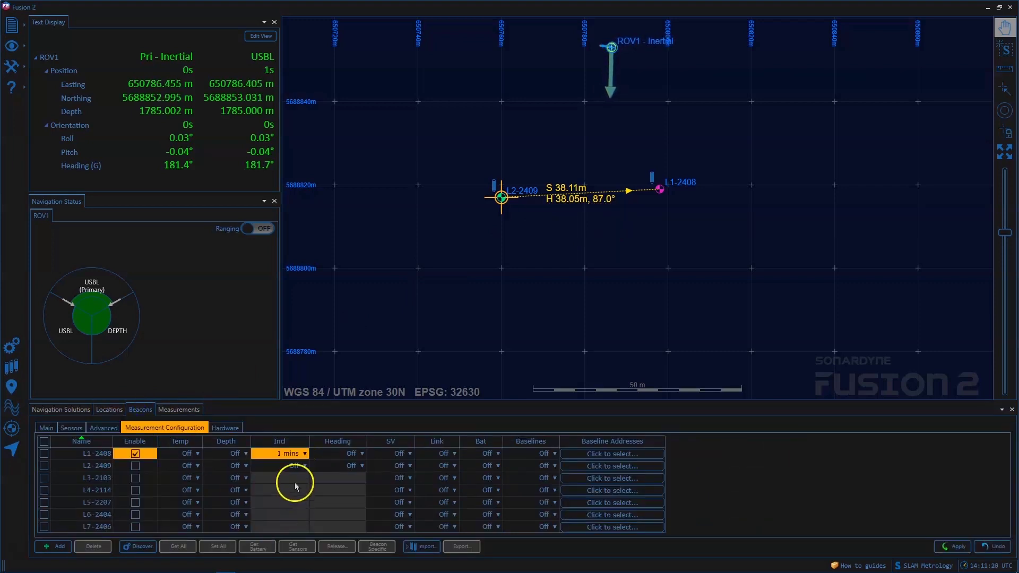
left_click(295, 465)
left_click(285, 404)
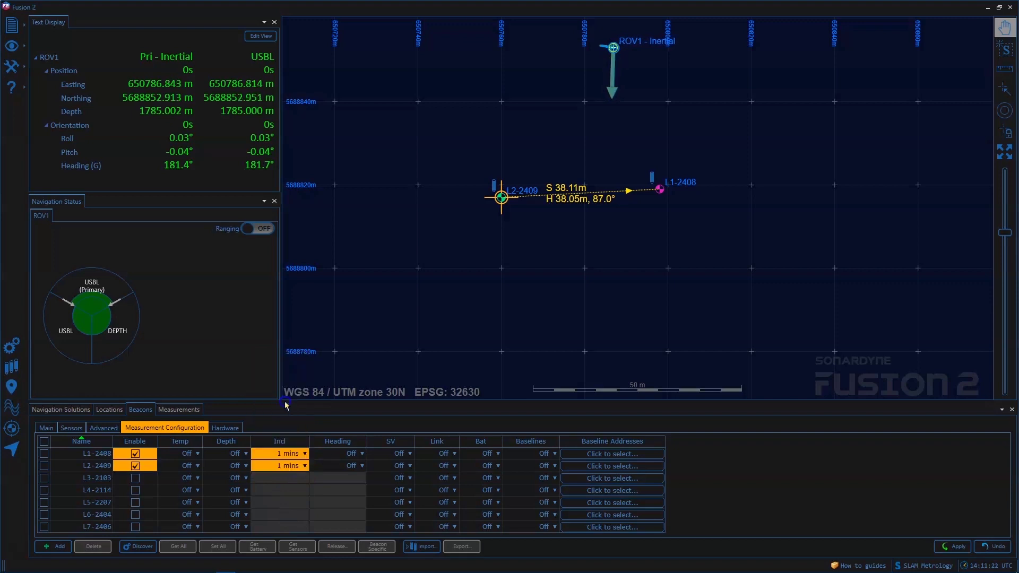
left_click(346, 454)
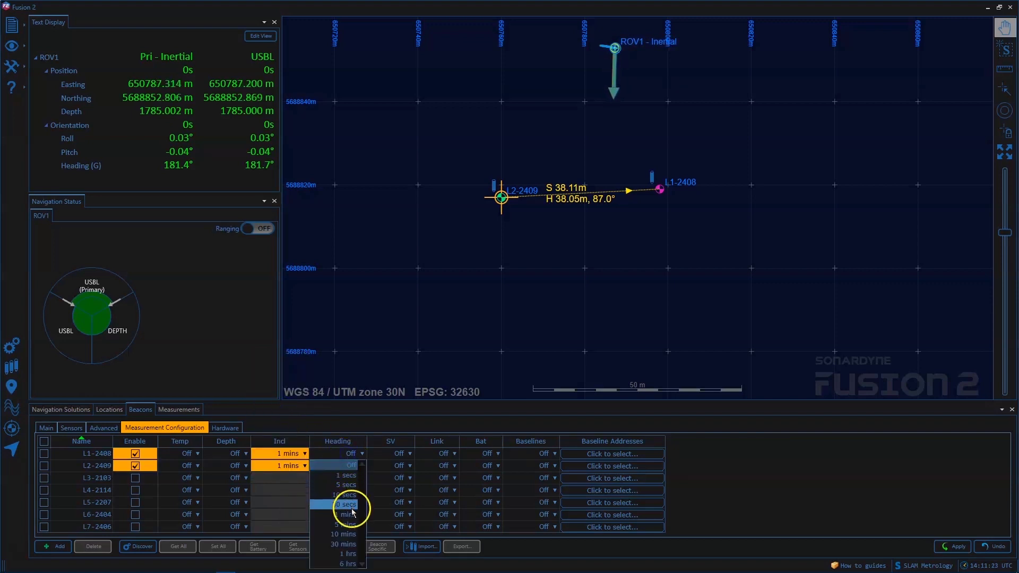
left_click(353, 514)
left_click(356, 465)
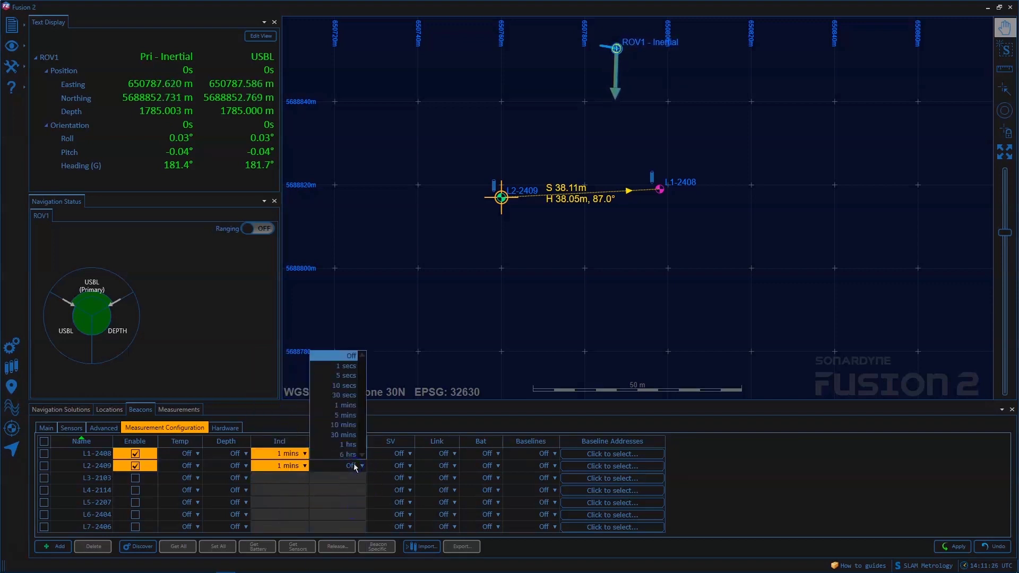
left_click(349, 406)
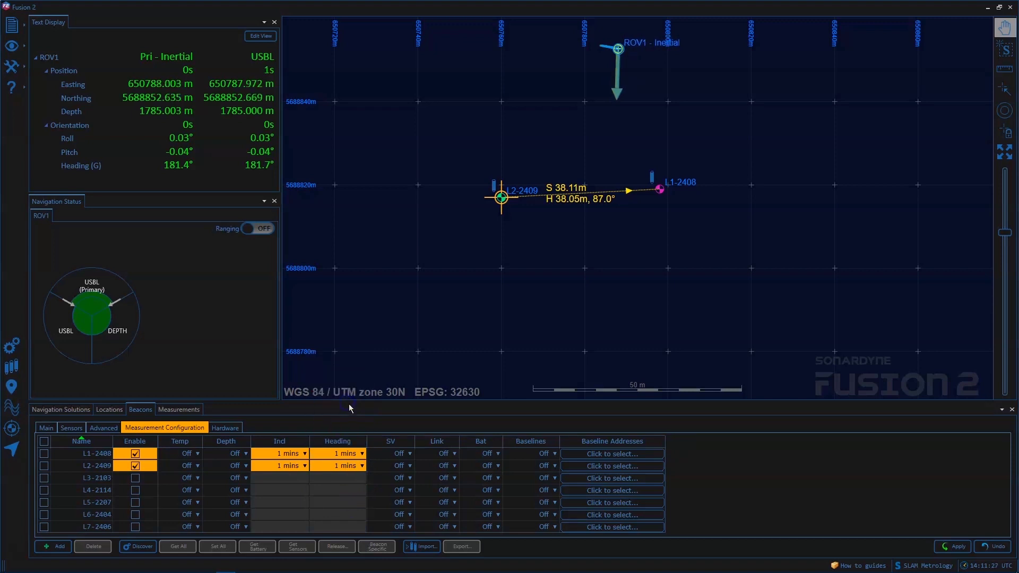
Set both beacons' baseline interval to 10 mins and open L1-2408's baseline address selector
left_click(547, 458)
left_click(545, 481)
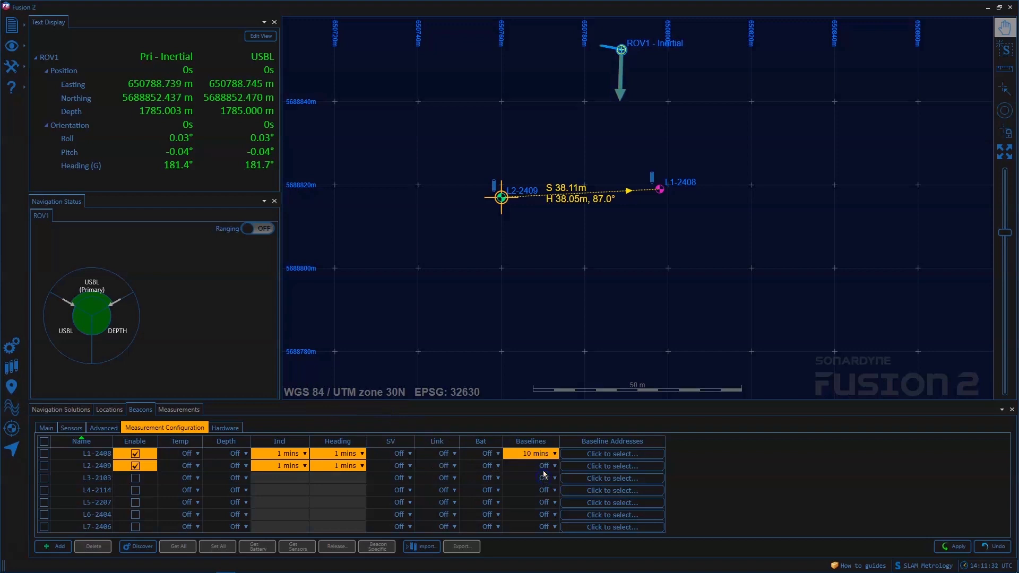
left_click(544, 471)
left_click(546, 492)
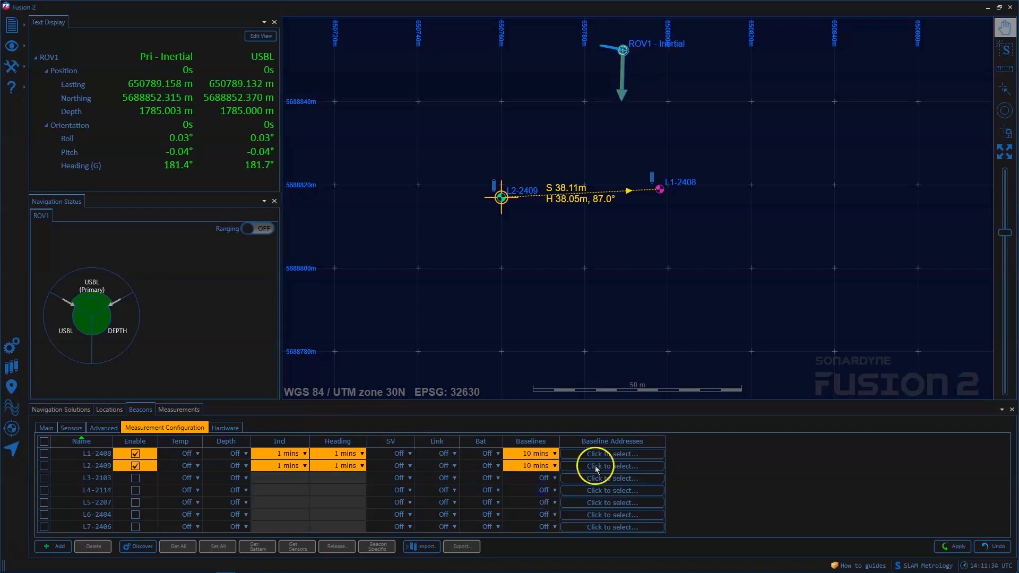
left_click(609, 453)
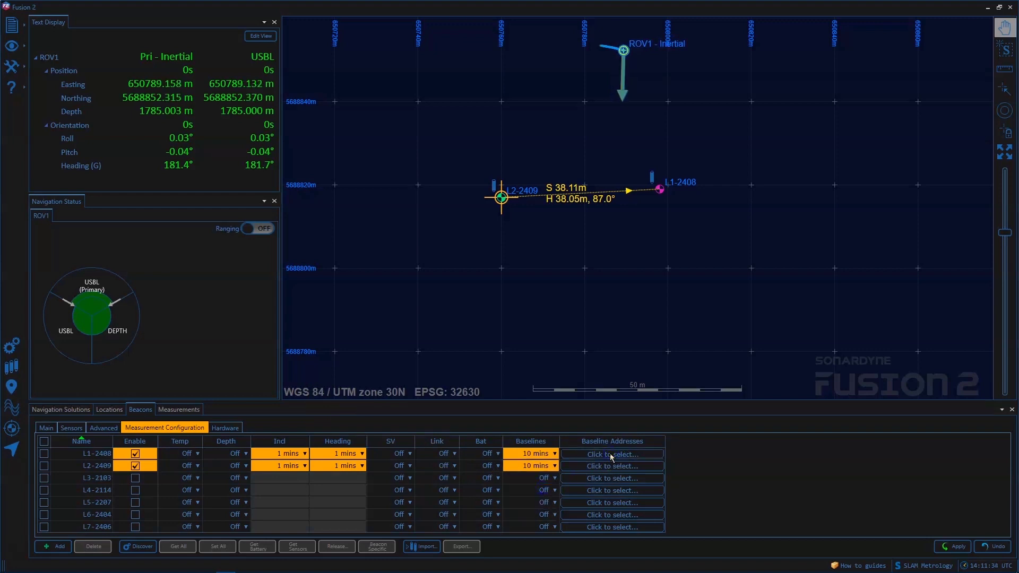
Select channel 2409 as L1-2408's baseline partner and 2408 for L2-2409, then apply
left_click(499, 295)
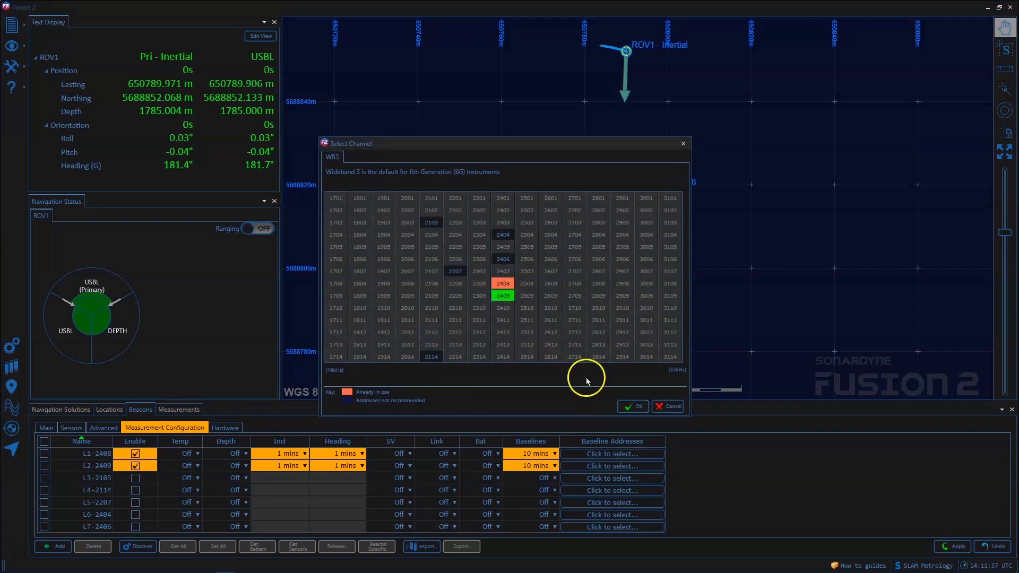
left_click(633, 407)
left_click(598, 465)
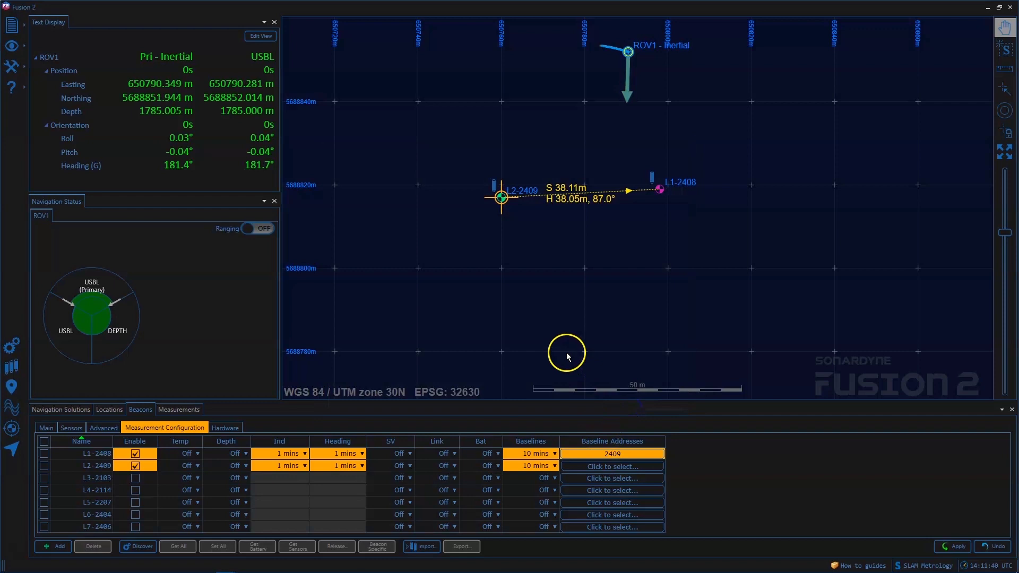
left_click(501, 283)
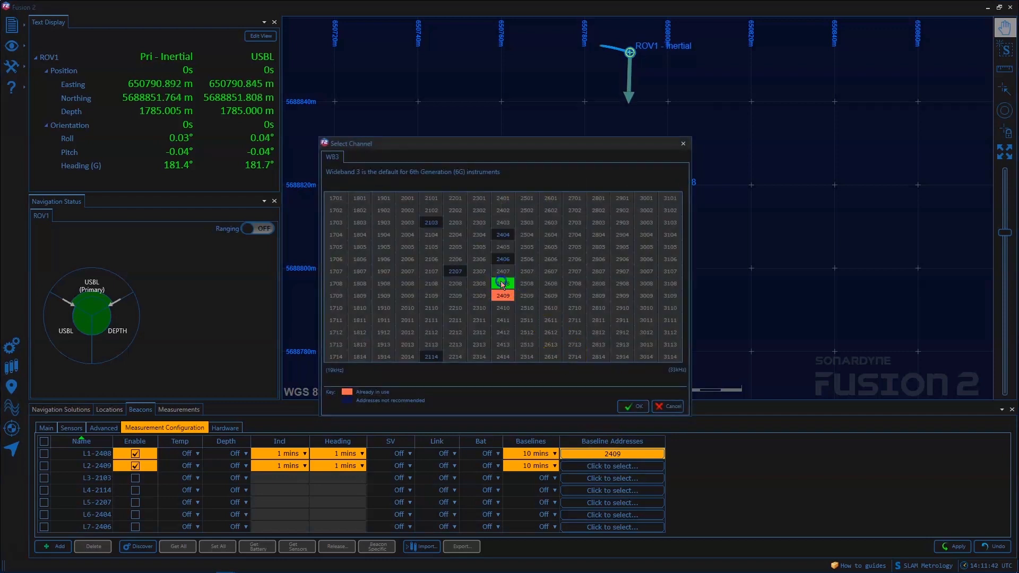
left_click(632, 406)
left_click(950, 545)
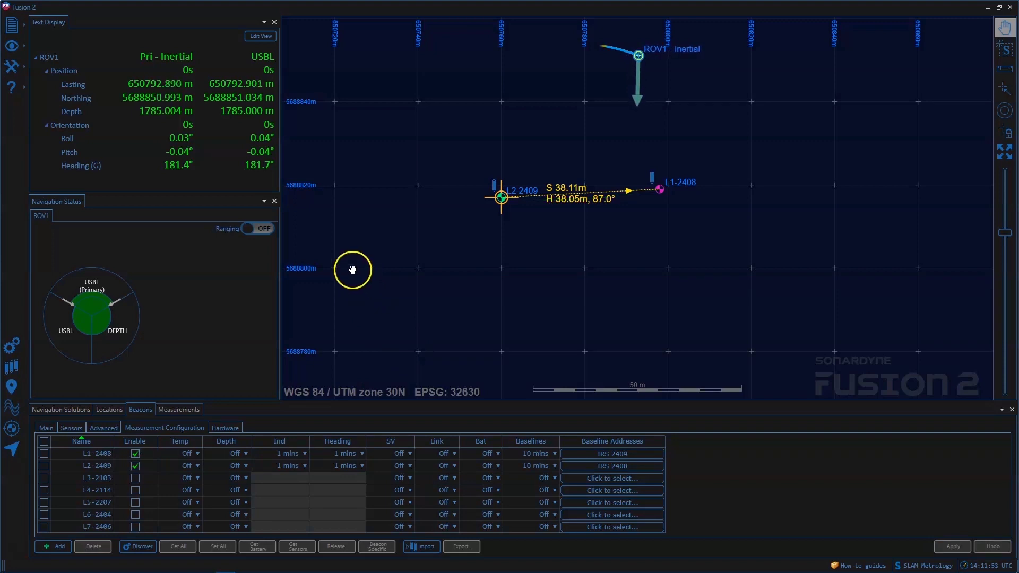
Read L1-2408's gyro status via Beacon Specific and close the dialog
left_click(45, 454)
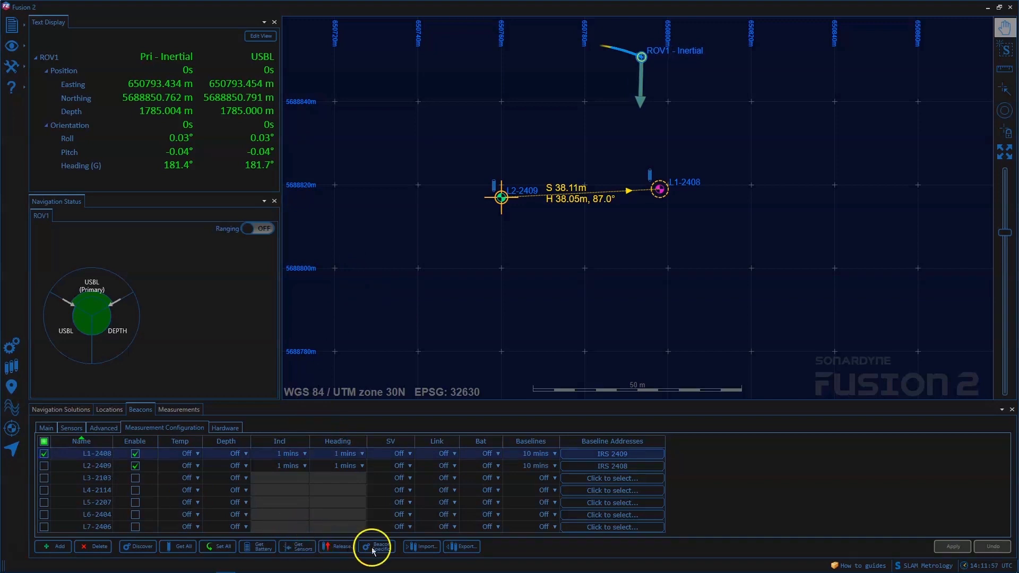
left_click(374, 545)
left_click(556, 255)
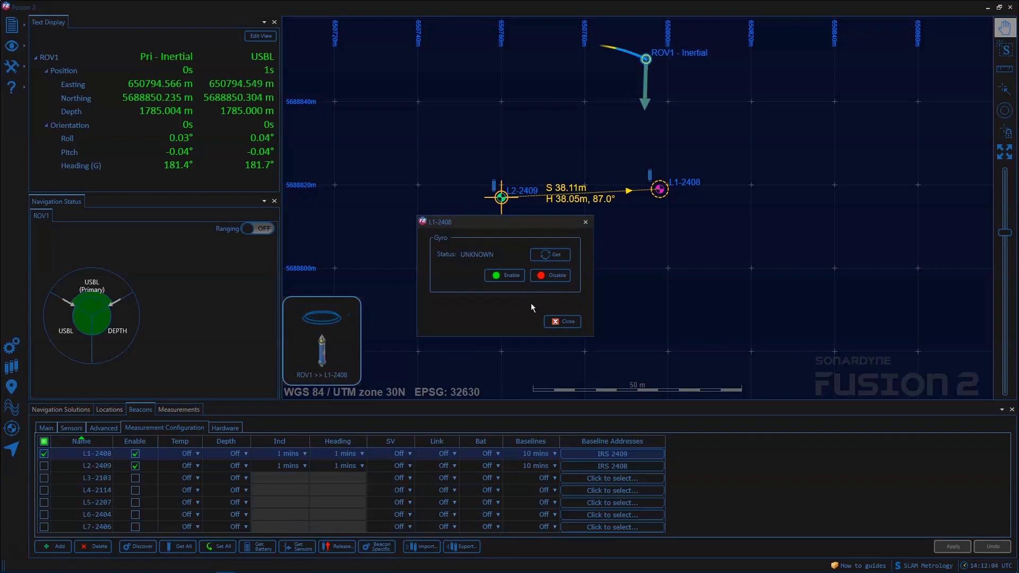
left_click(550, 315)
mouse_move(551, 315)
left_mouse_down()
mouse_move(443, 271)
mouse_move(453, 267)
left_mouse_up()
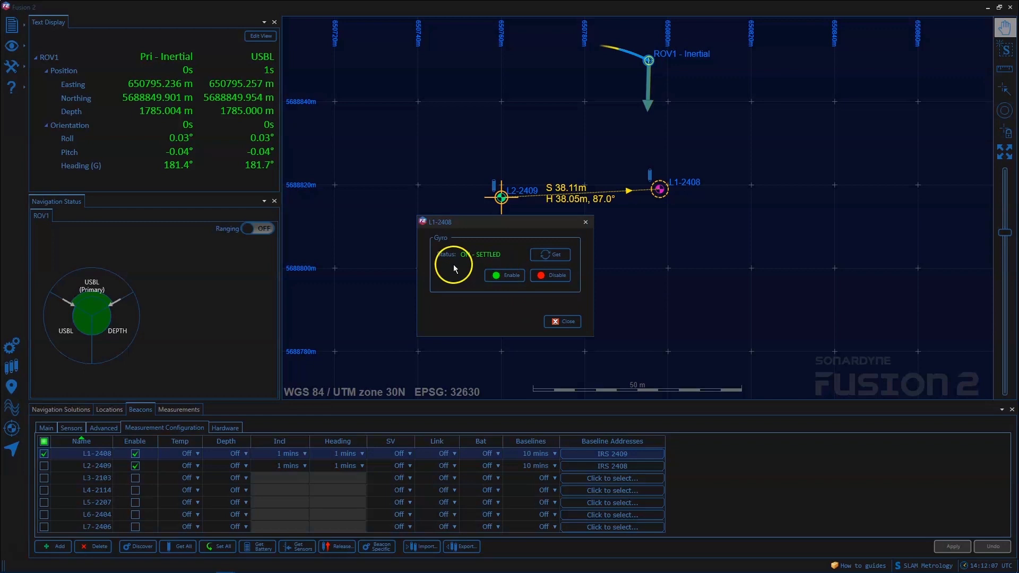
left_click(578, 321)
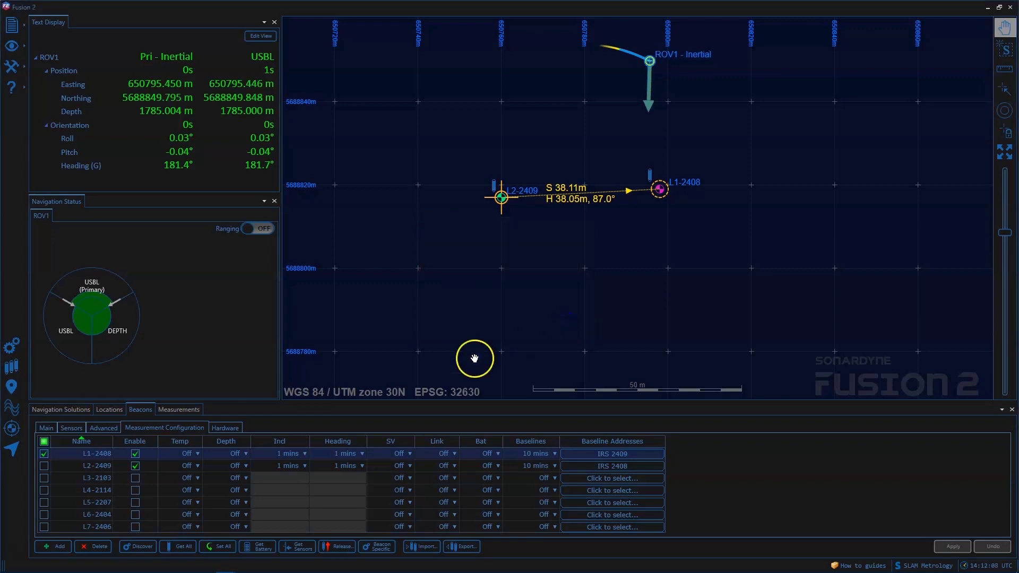
Read L2-2409's gyro status, confirming ON - SETTLED, and close the dialog
left_click(45, 464)
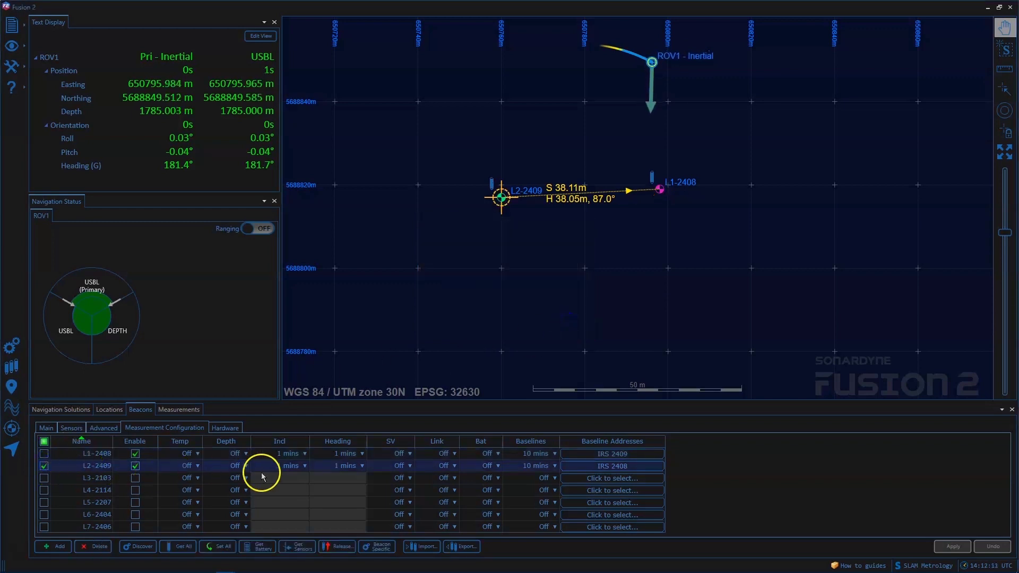
mouse_move(261, 476)
left_mouse_down()
mouse_move(277, 470)
mouse_move(380, 551)
left_mouse_up()
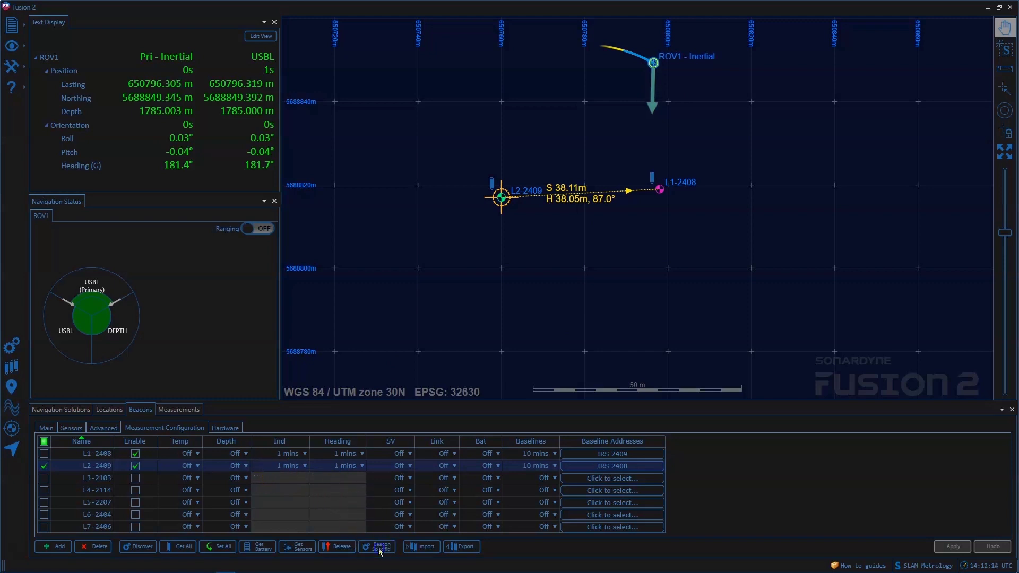
left_click(381, 549)
left_click(549, 276)
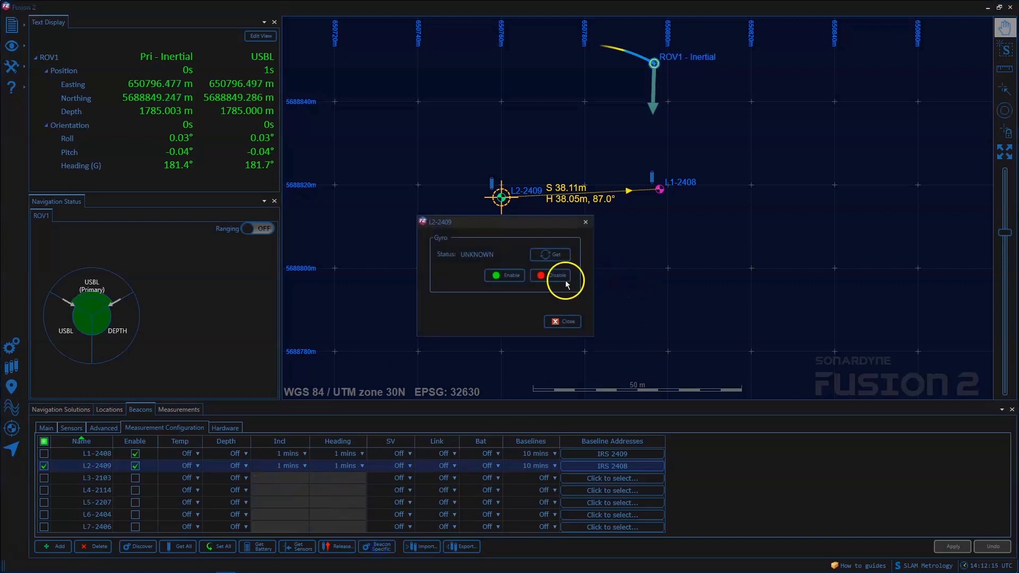
left_click(551, 255)
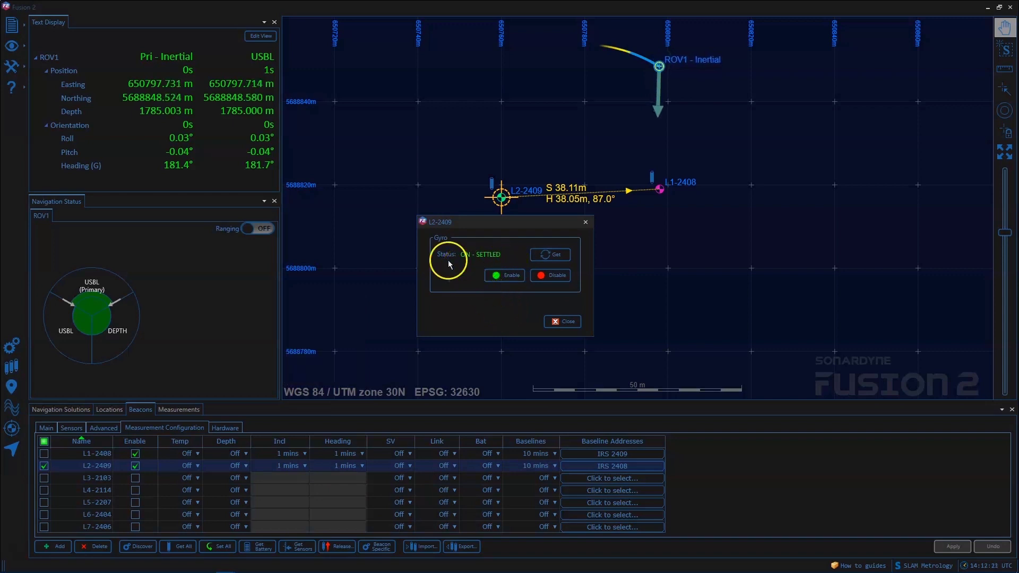
left_click(562, 322)
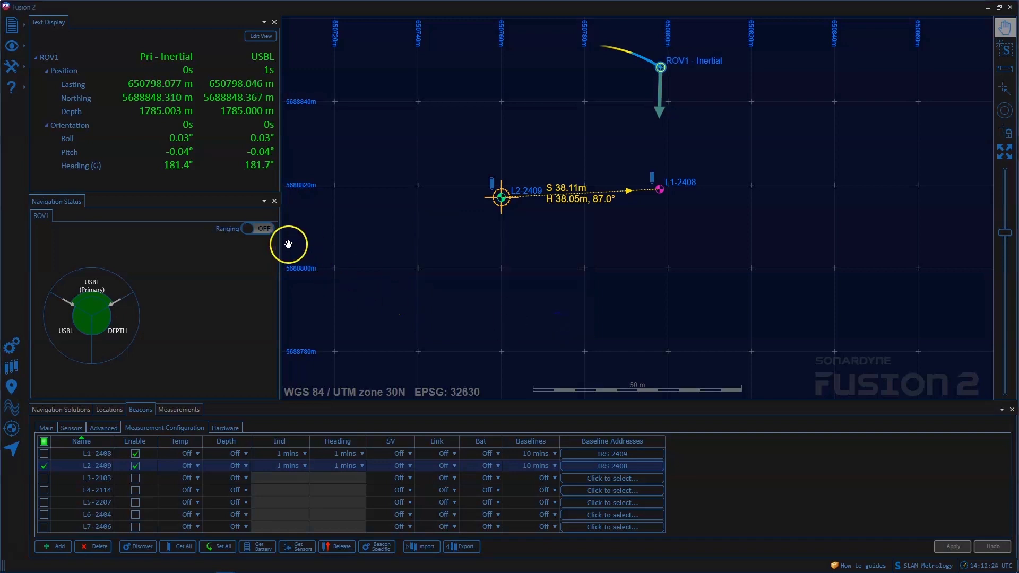
Turn ranging on and request an unconstrained SLAM calibration for L1-2408 from the map
left_click(251, 232)
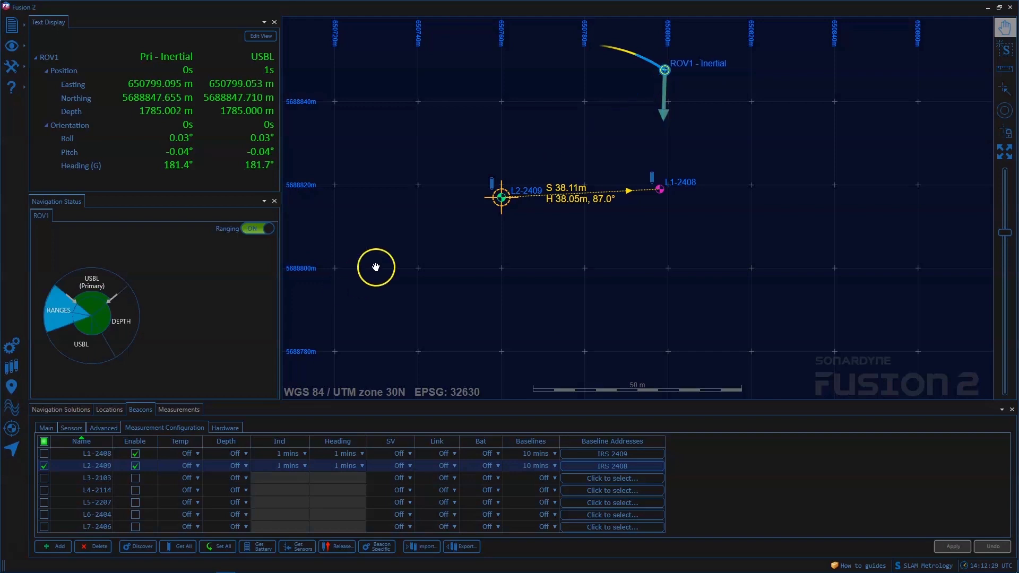
right_click(661, 190)
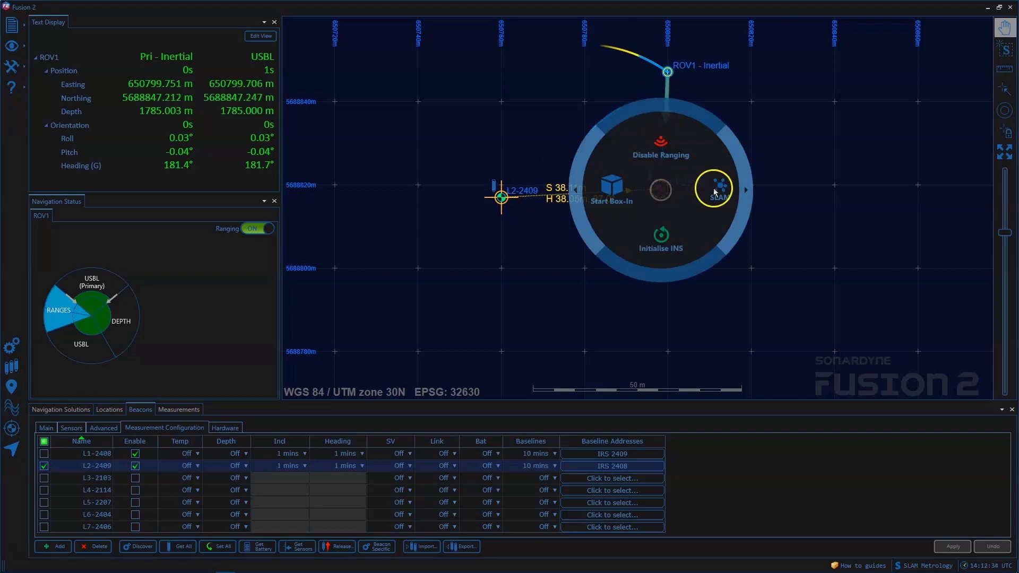
left_click(722, 189)
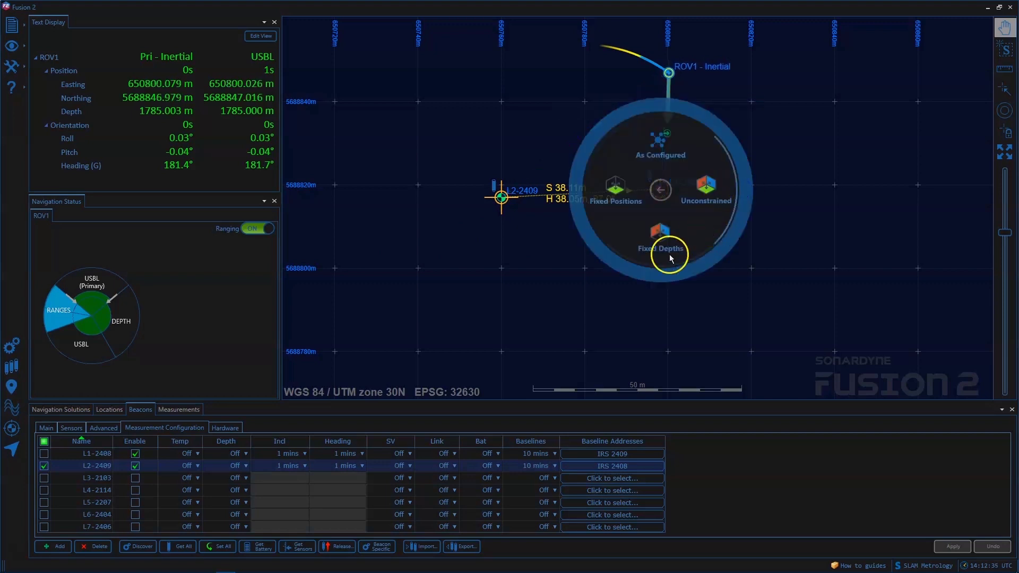
left_click(708, 192)
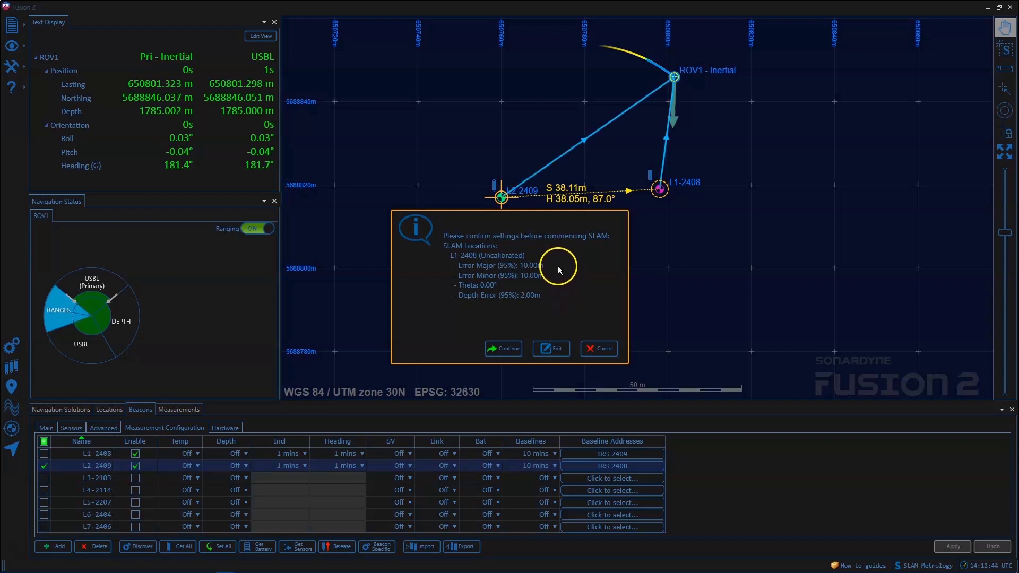
Start the SLAM calibration and move the SLAM Diagnostics window to the right of the map
left_click(508, 350)
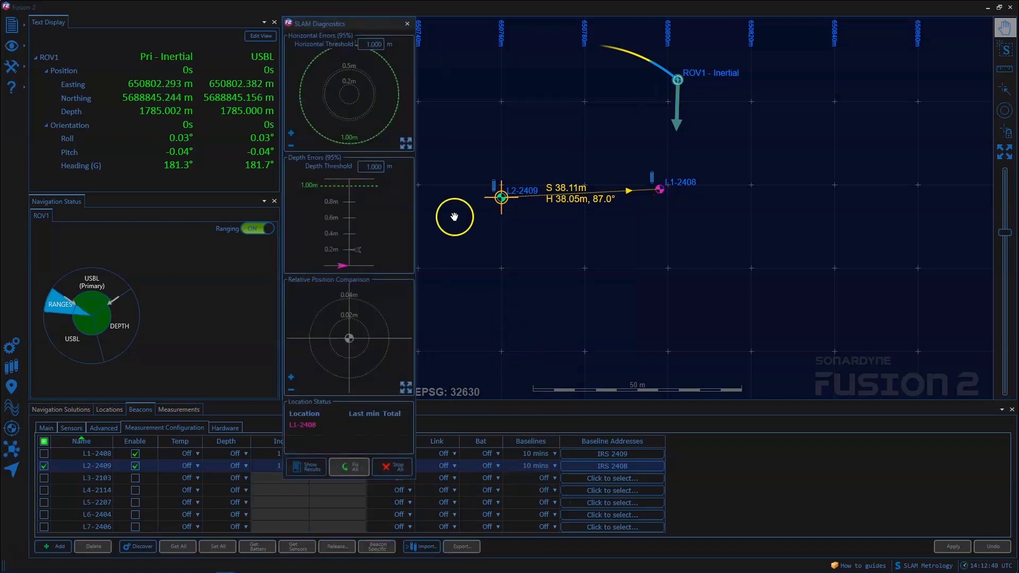
left_click_drag(325, 27, 836, 75)
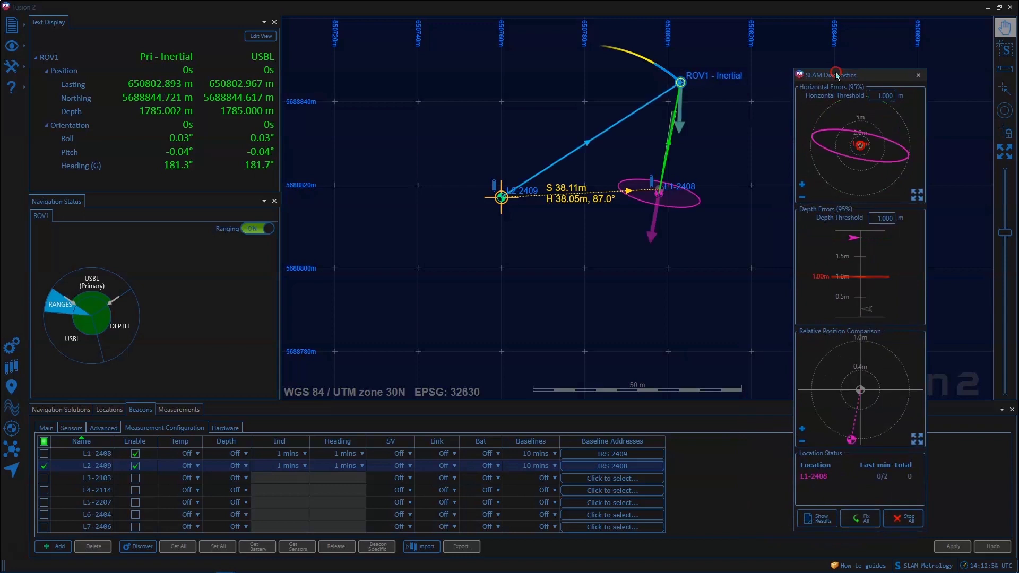
right_click(841, 77)
left_click(850, 86)
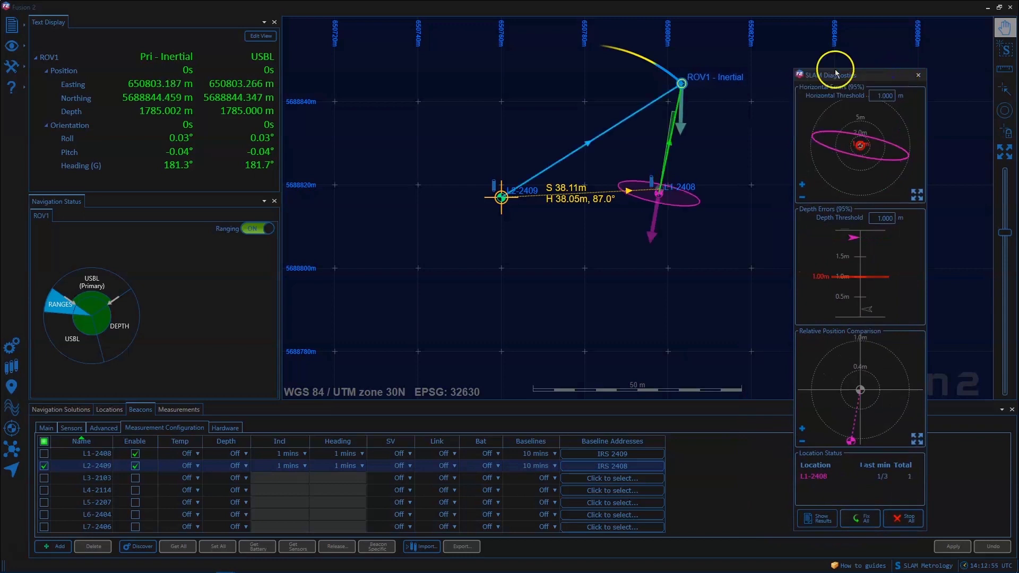
left_click(856, 54)
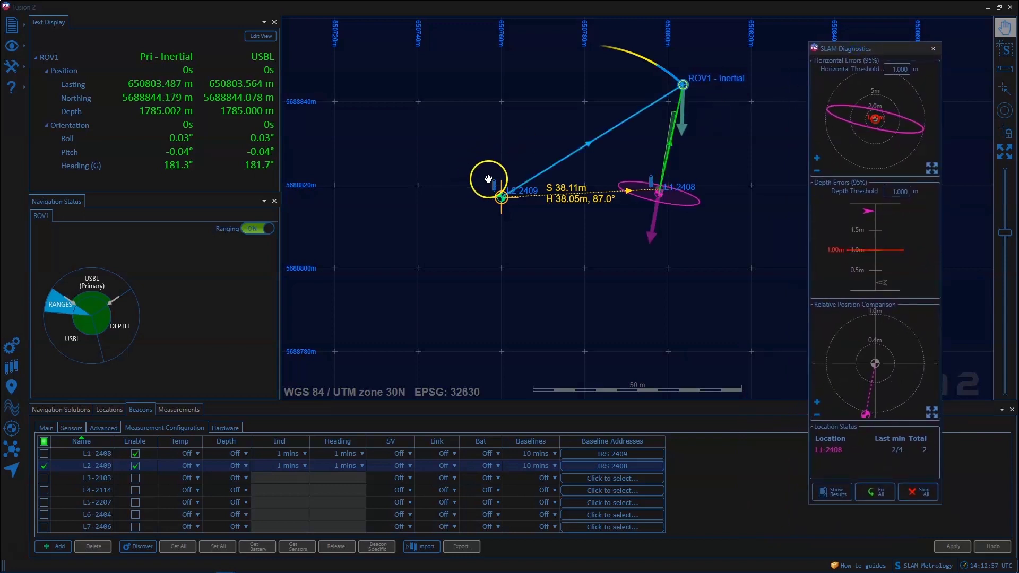
Add L2-2409 to the SLAM as an unconstrained location and confirm
right_click(502, 198)
left_click(583, 200)
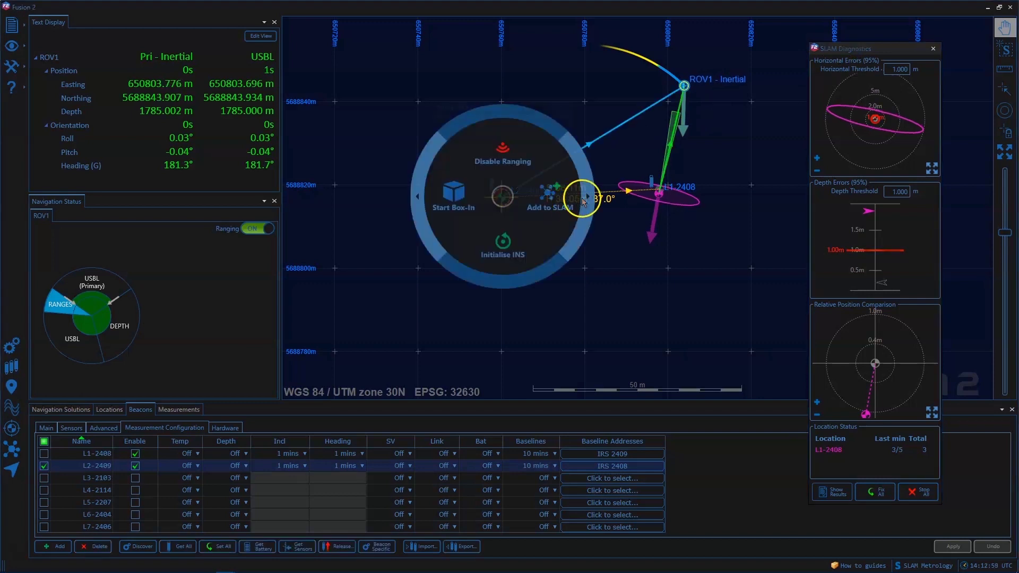
left_click(547, 192)
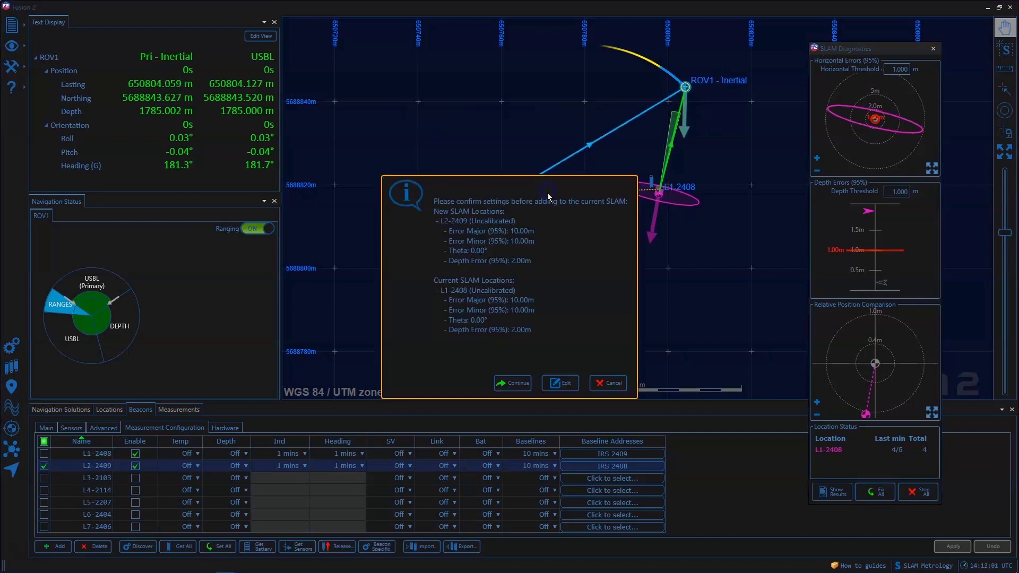
left_click(519, 384)
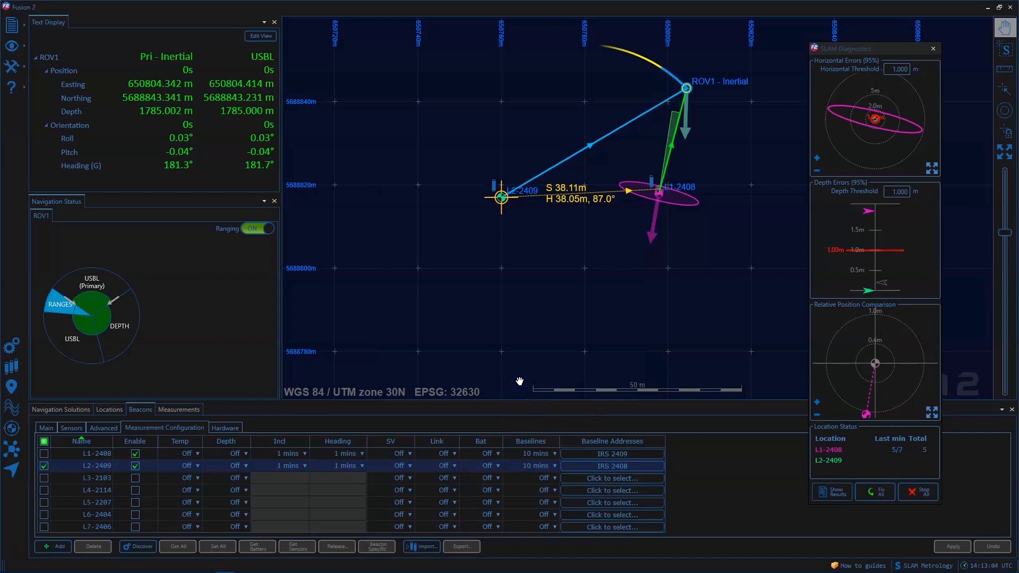
Nudge the map and show an enlarged Measurements table in the bottom panel
left_click(528, 376)
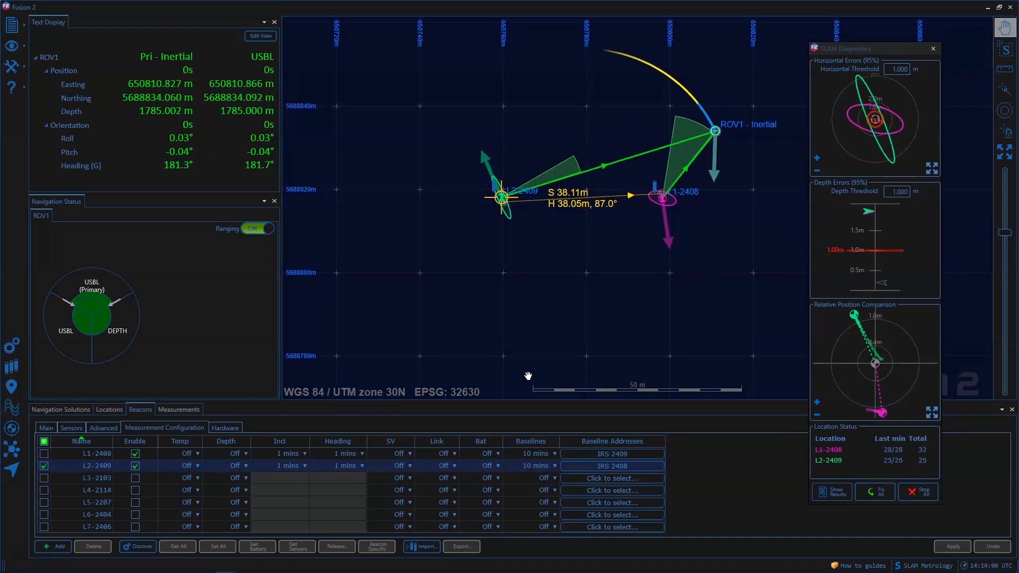
left_click_drag(701, 277, 703, 280)
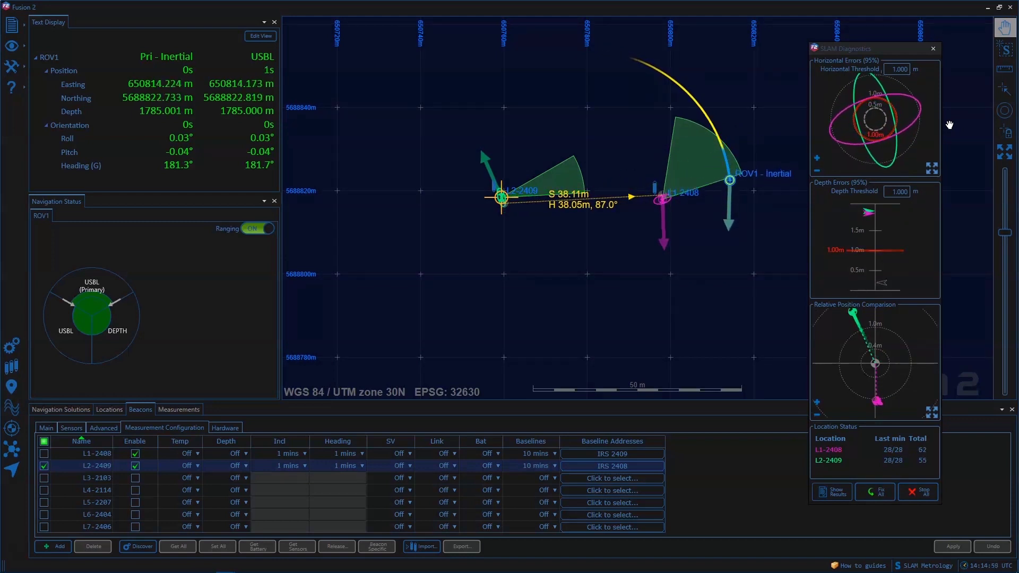
left_click(179, 409)
left_click_drag(708, 402, 708, 337)
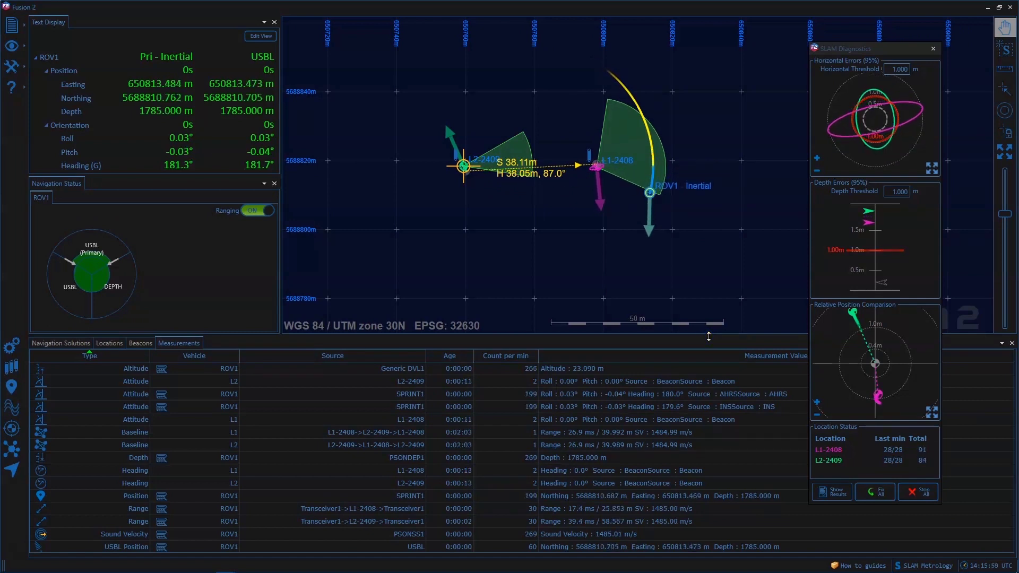
Set the SLAM Horizontal and Depth thresholds to 0.5 m each
left_click(708, 317)
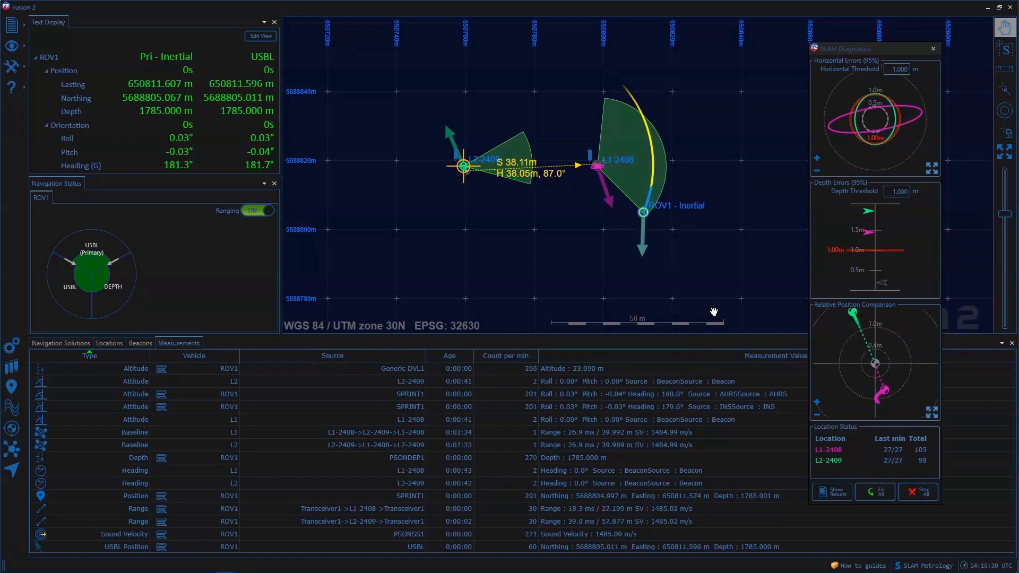
scroll(909, 112, "up", 1)
double_click(899, 69)
type("0.5")
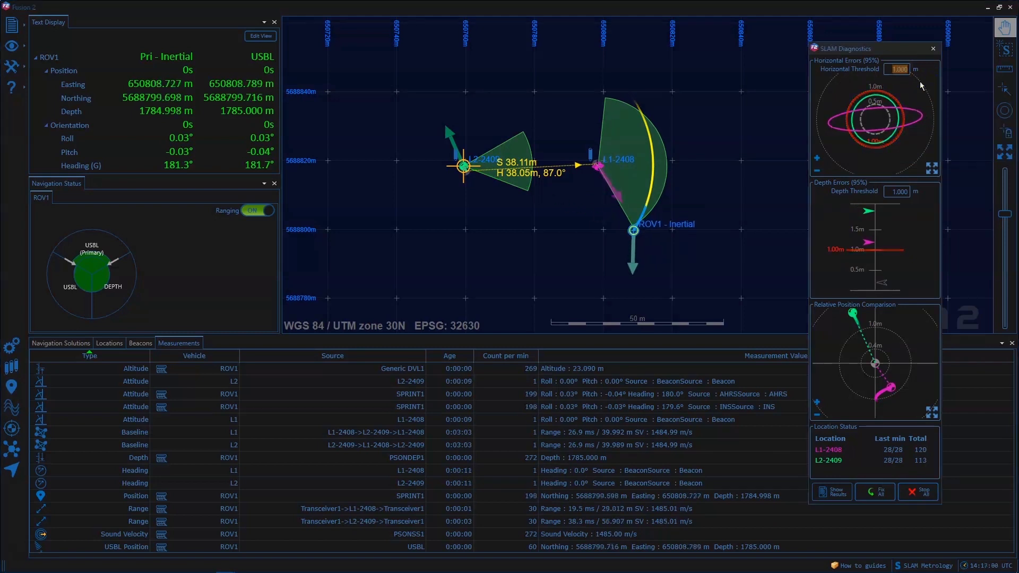
key("Tab")
type("0.5")
key("Return")
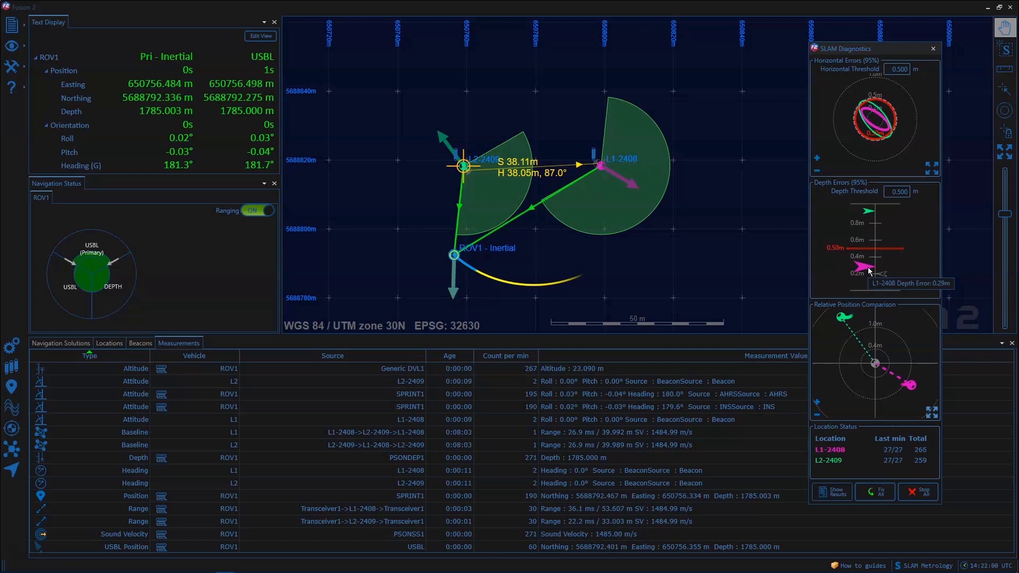
Check both beacons' error ellipses and depth markers as SLAM updates climb to 543 and 535
mouse_move(868, 213)
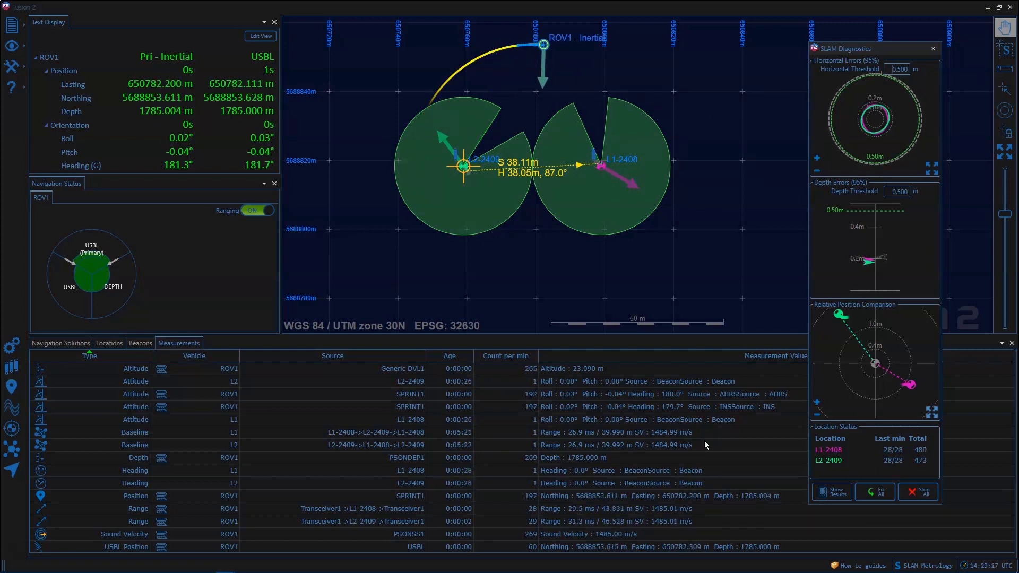
left_click(799, 186)
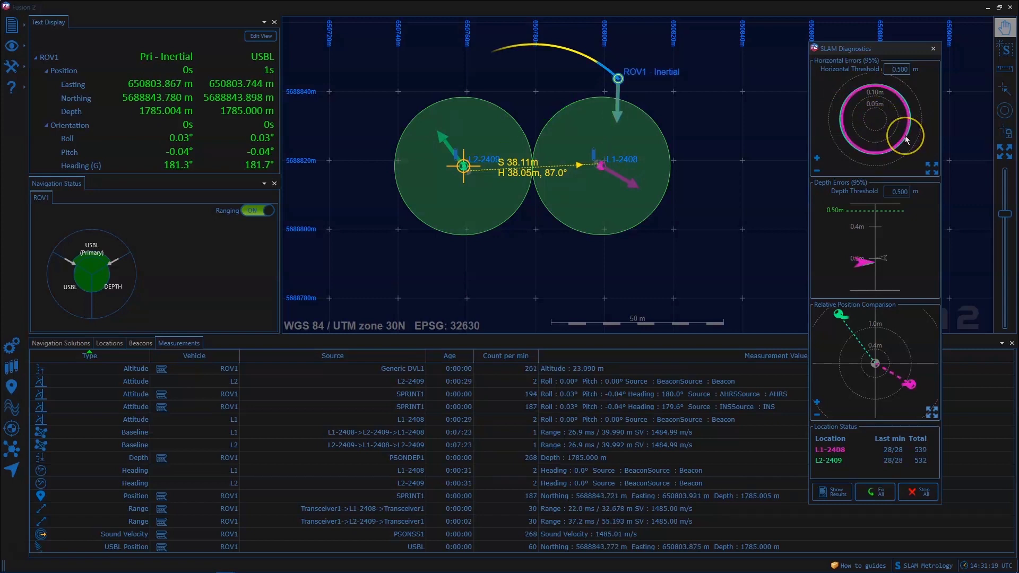
mouse_move(906, 140)
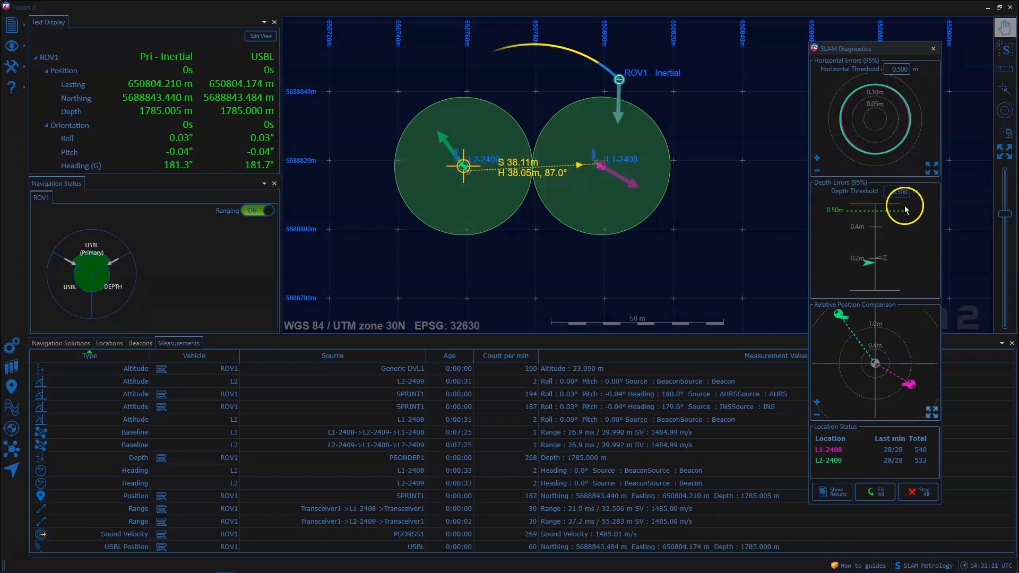
mouse_move(868, 266)
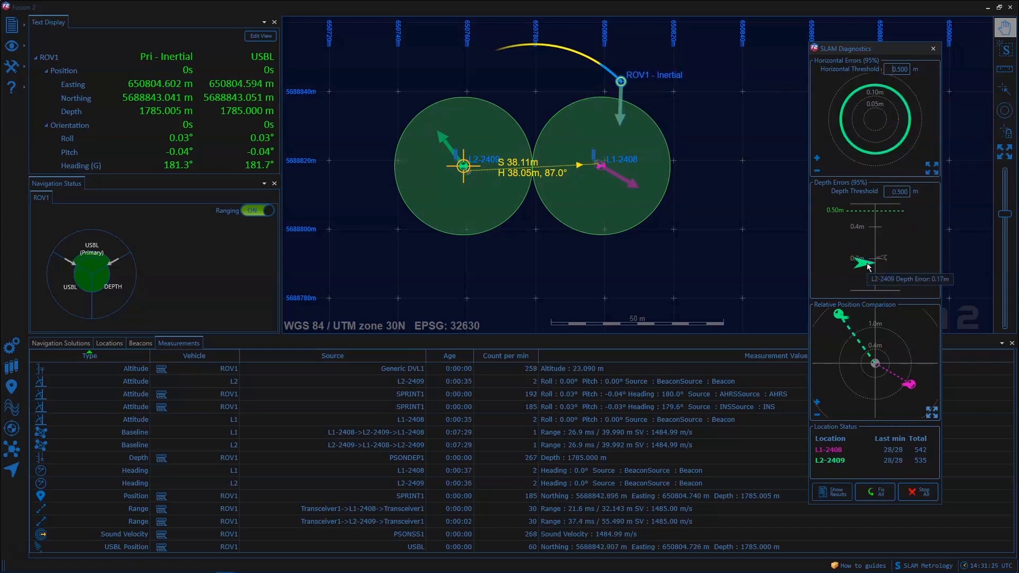
Fix both beacons' SLAM positions, then review navigation solutions and the 40.00 m baseline
left_click(875, 491)
left_click(921, 309)
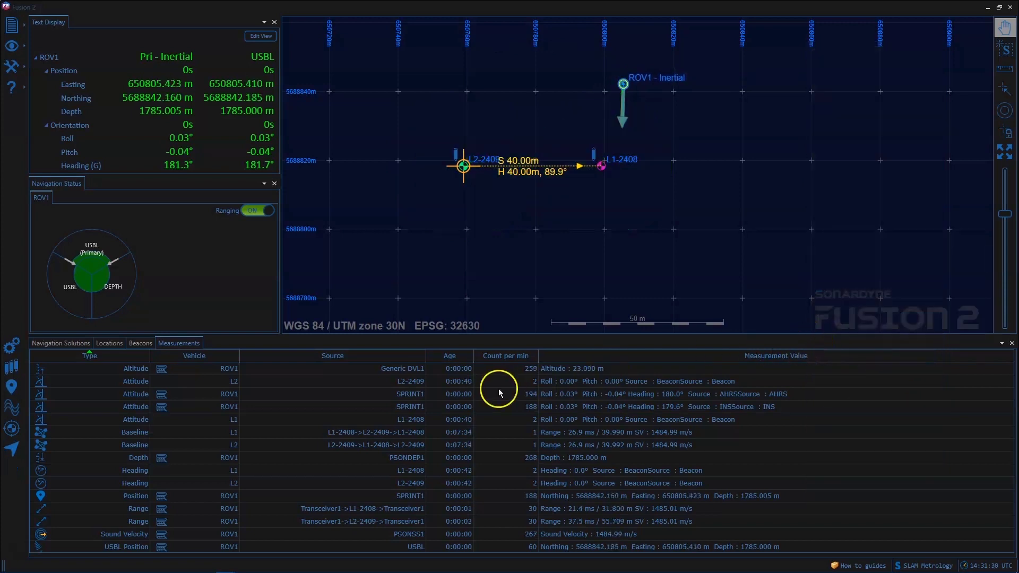
left_click(77, 344)
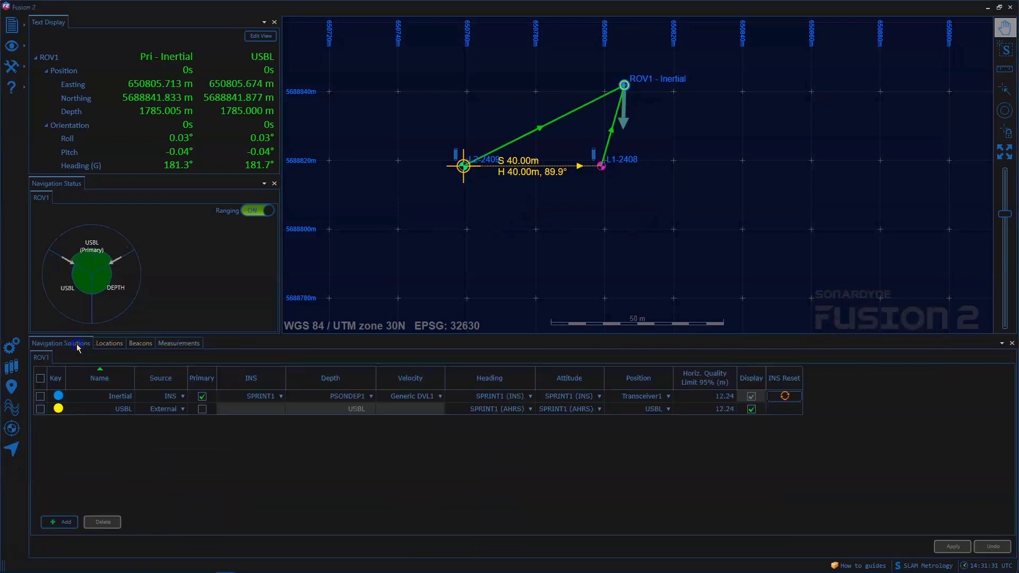
left_click(123, 345)
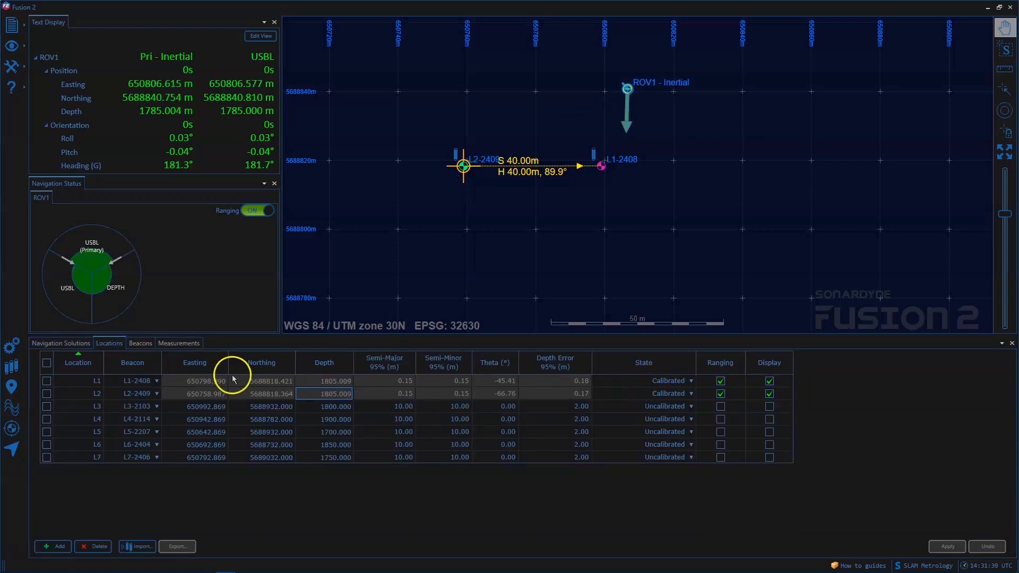
left_click(74, 349)
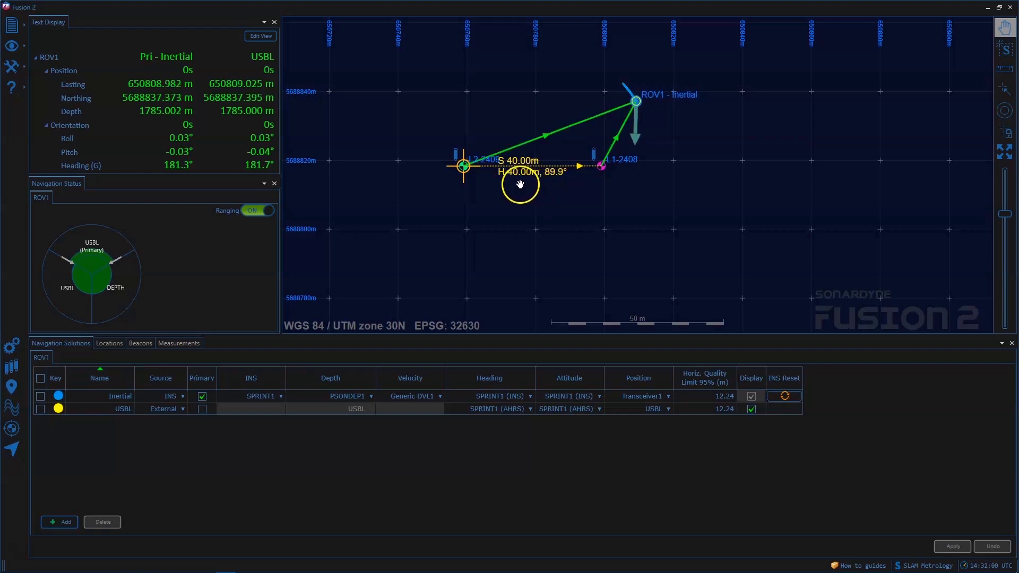
Confirm both beacons show Calibrated in Locations, then view L1–L2 baselines (39.990 m, 39.992 m) in Measurements
left_click(108, 343)
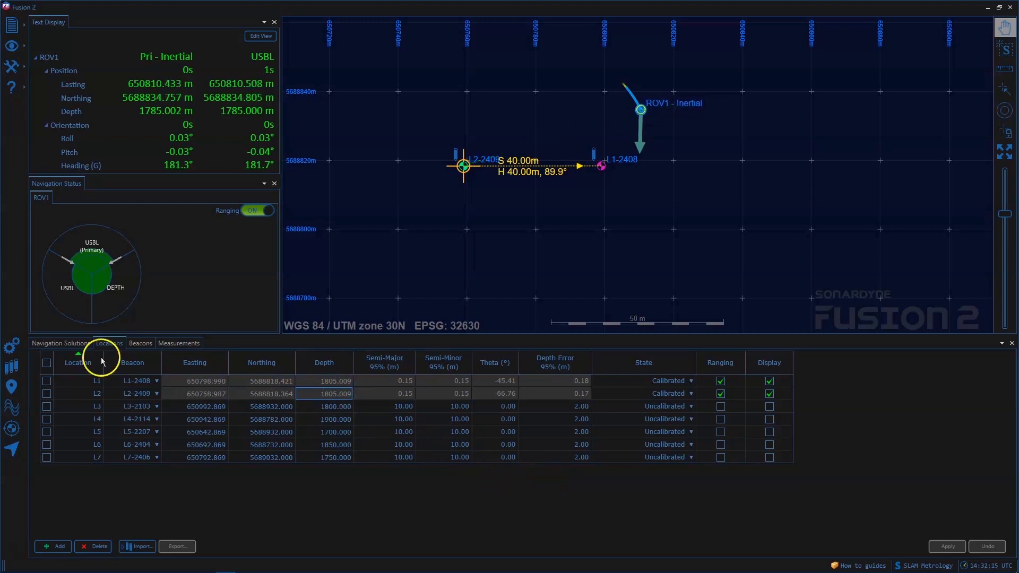
left_click(179, 344)
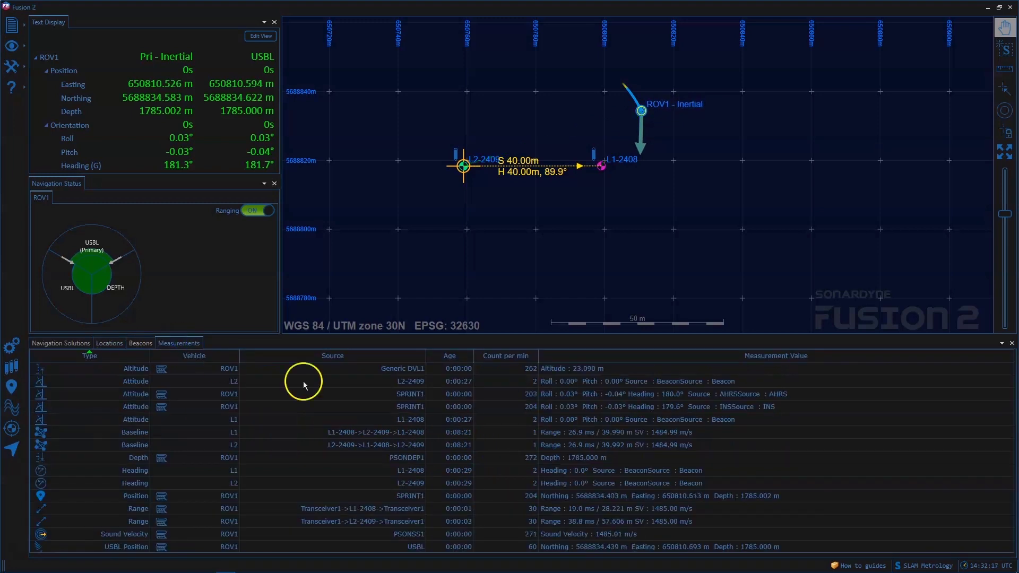